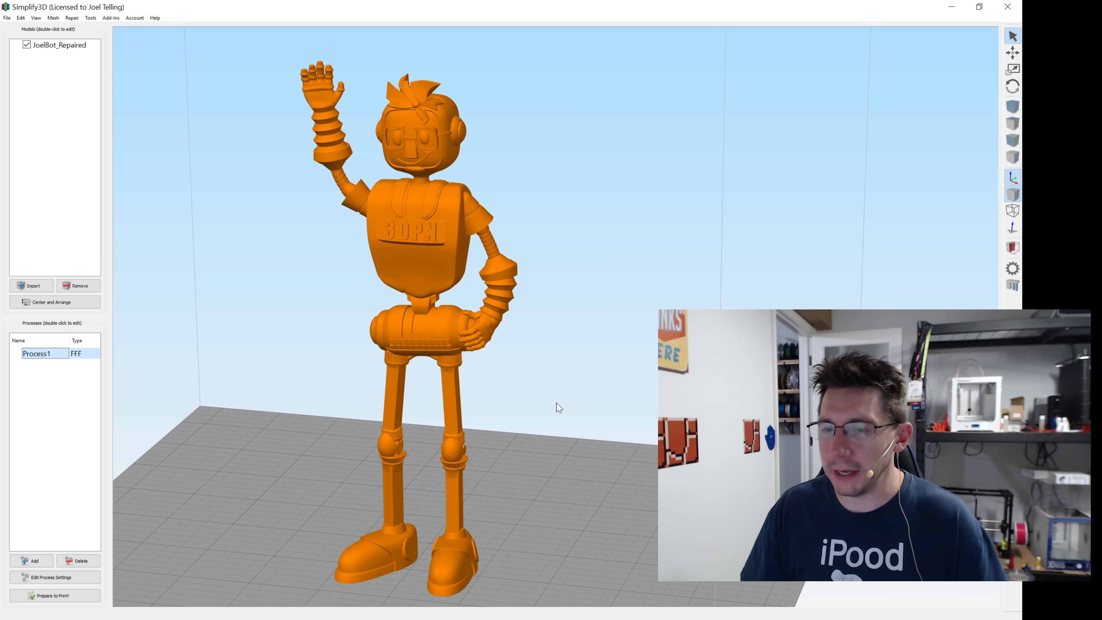
Step: Review Process1's printer profile list and close it, leaving RailCore PLA unchanged
click(51, 577)
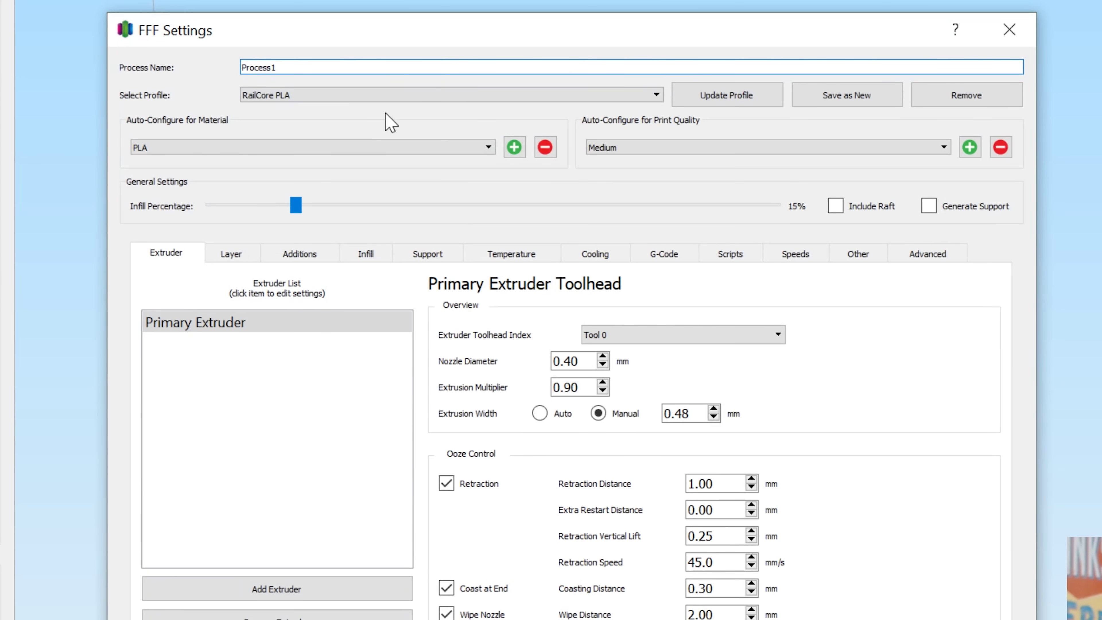
click(303, 81)
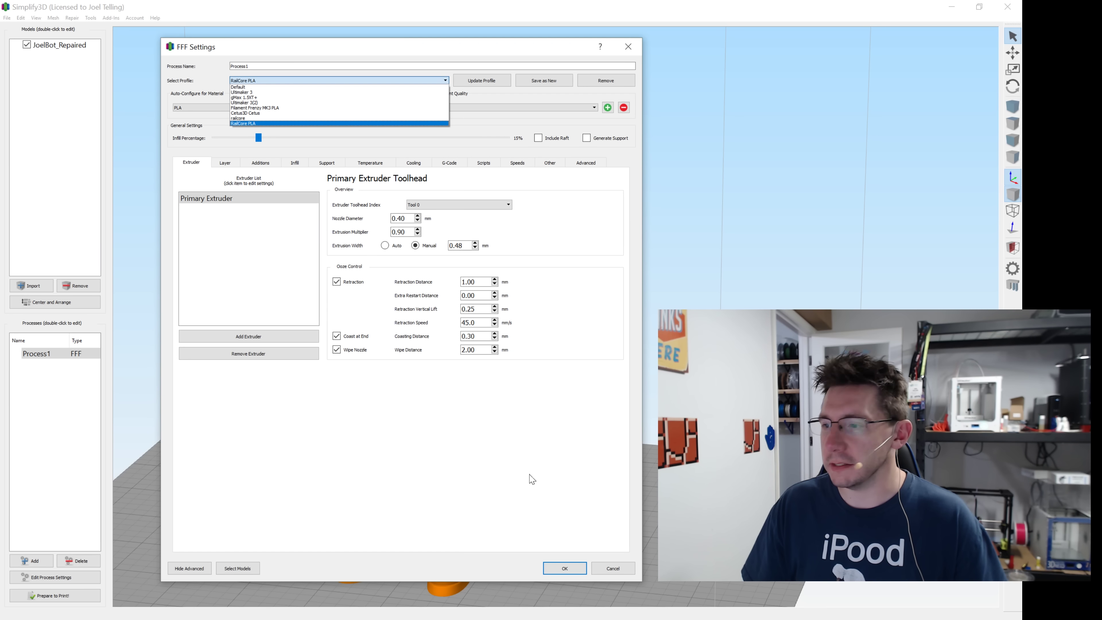
click(628, 565)
click(621, 575)
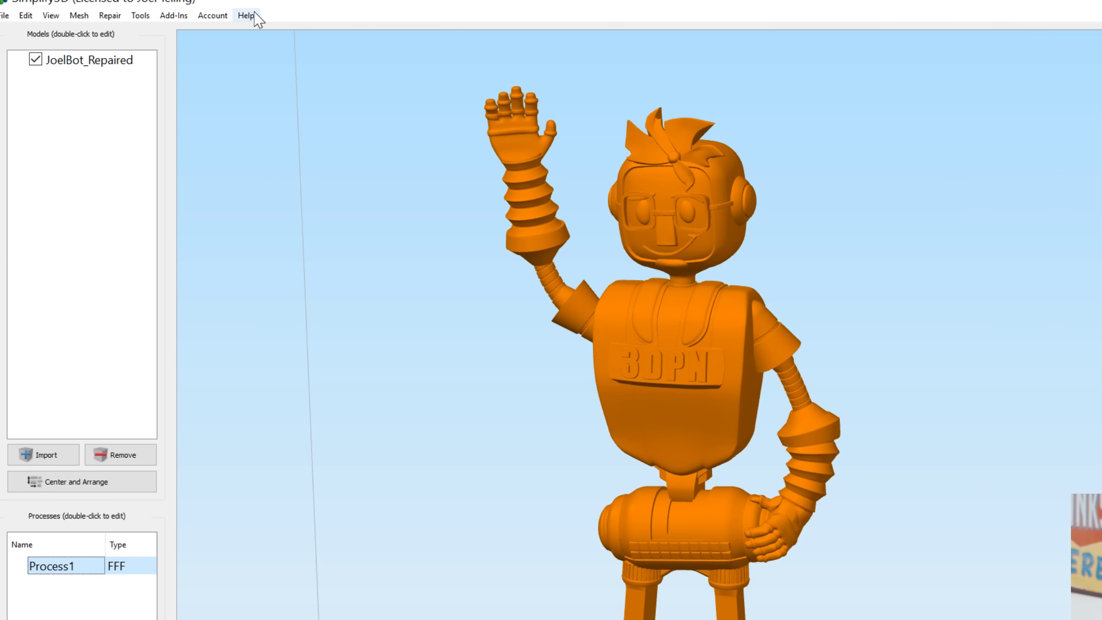
Step: Add a ZYYX+ 3D Printer (V5 firmware) profile through the Configuration Assistant
click(255, 13)
click(271, 60)
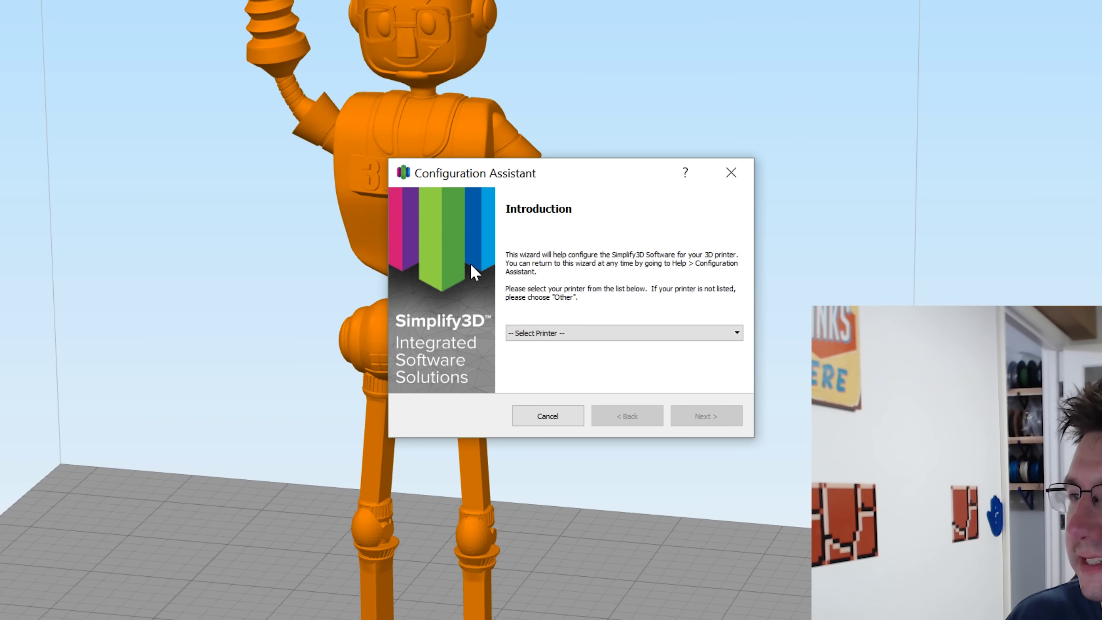
click(620, 333)
scroll(620, 391, down, 20)
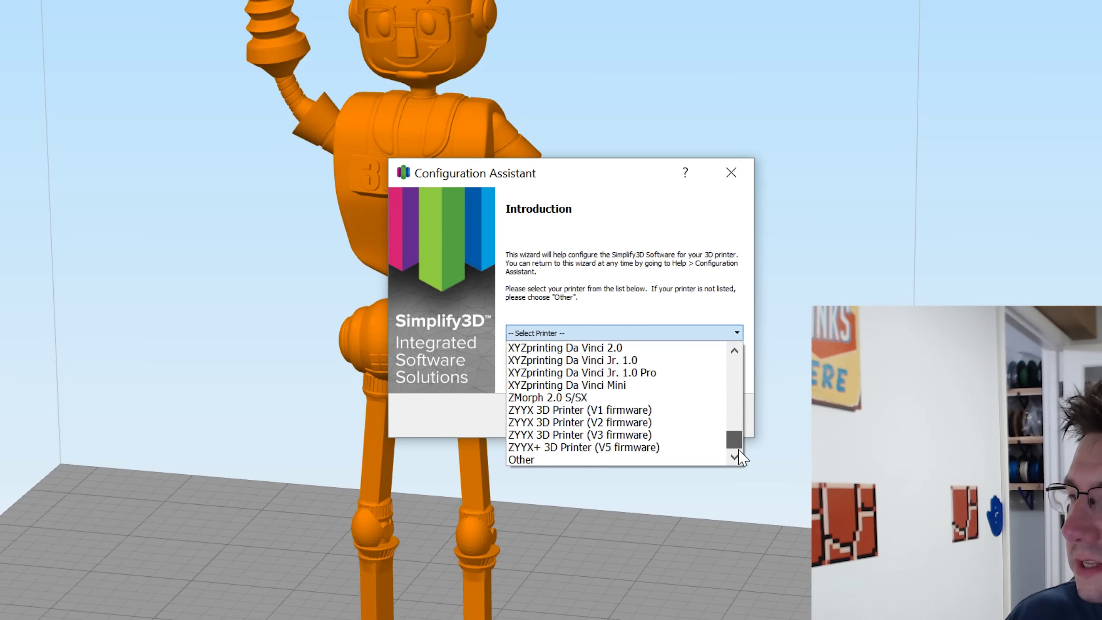
click(606, 447)
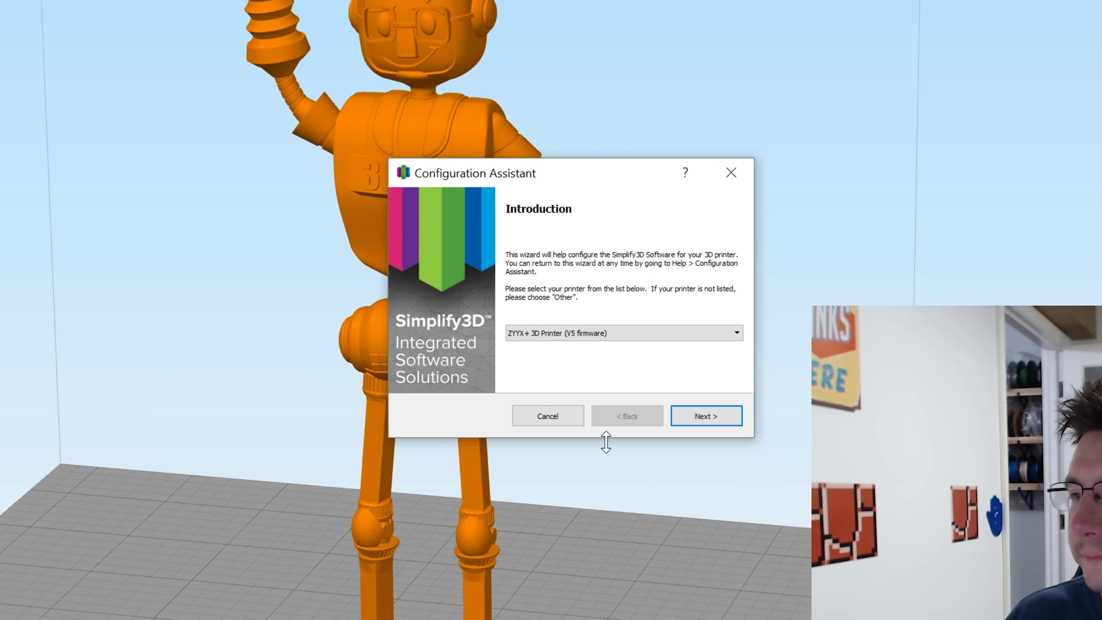
click(706, 416)
click(706, 416)
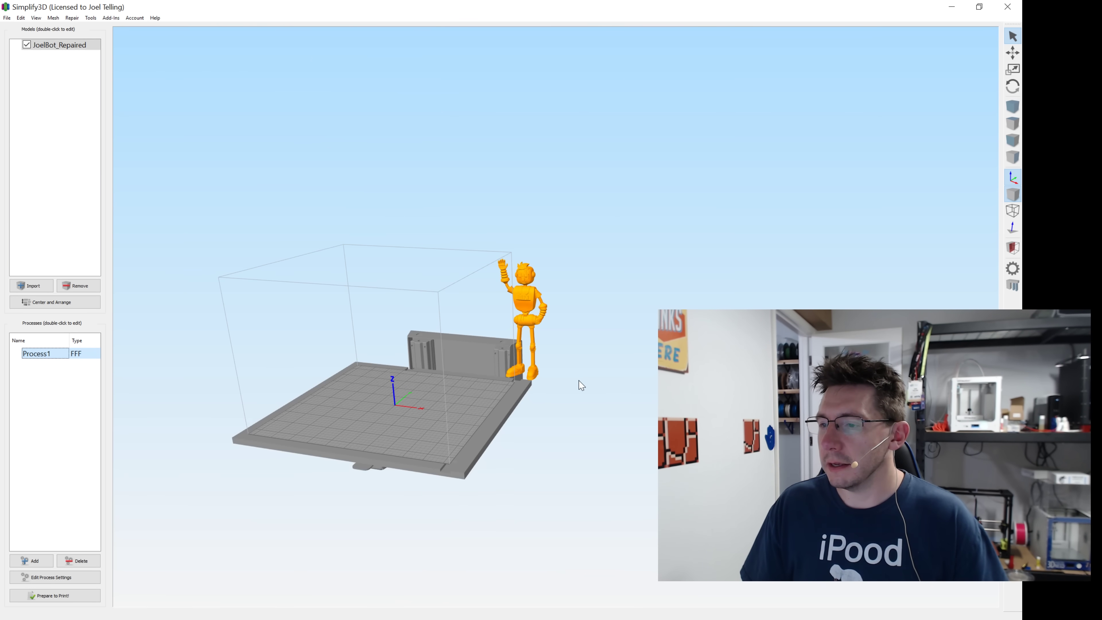
Step: Center and arrange the JoelBot_Repaired robot on the ZYYX+ bed and zoom in on it
click(48, 303)
scroll(458, 431, up, 2)
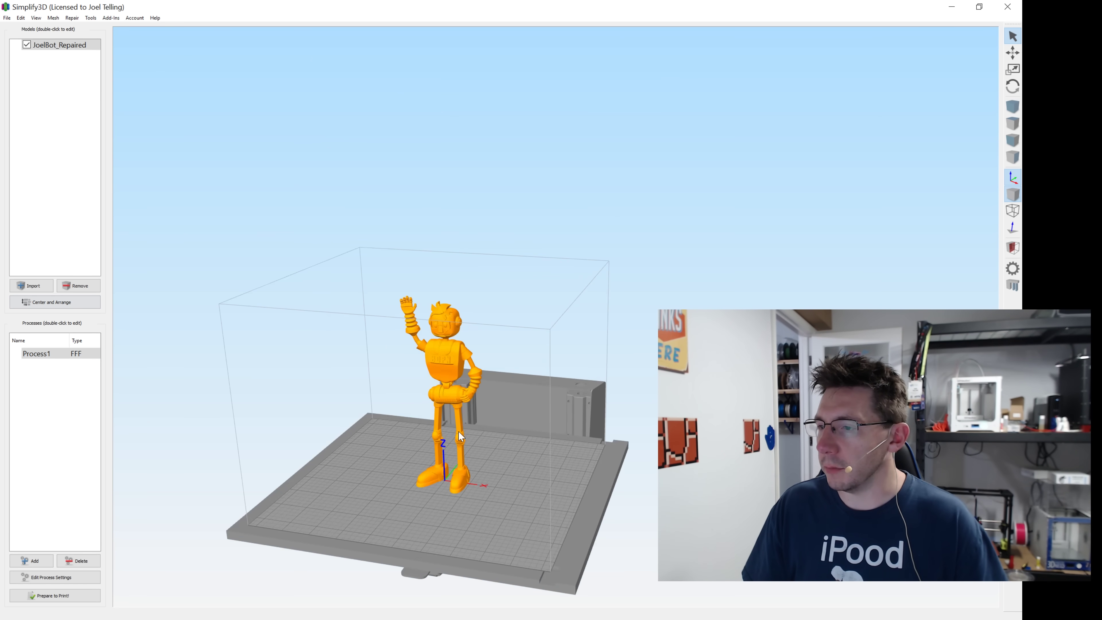
scroll(460, 436, up, 5)
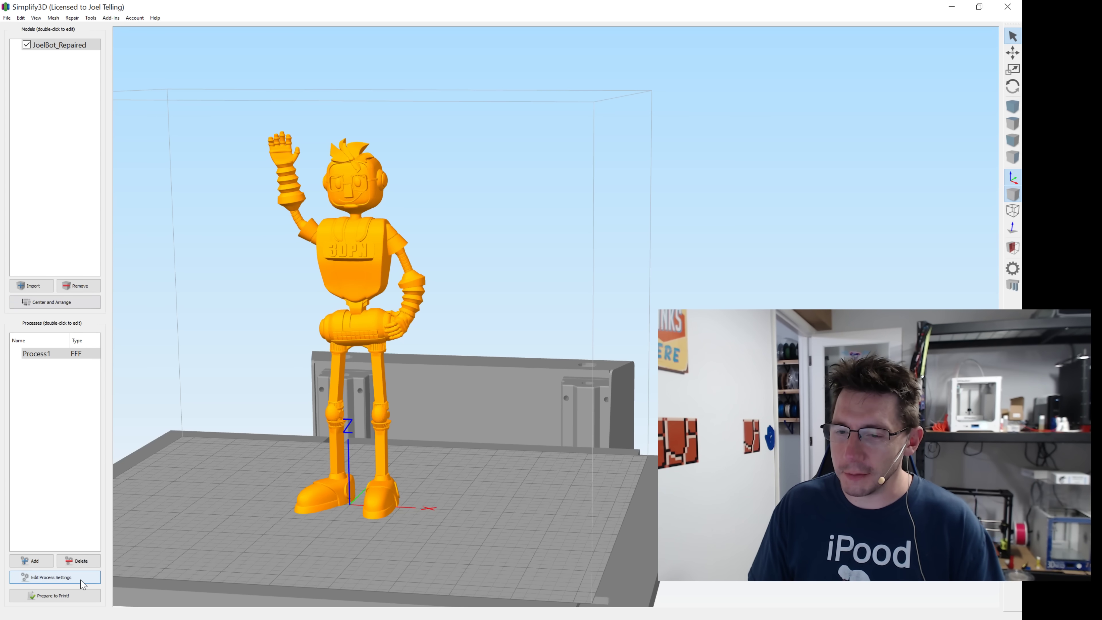
Step: Delete the ZYYX+ 3D Printer (V5 firmware) profile from Process1's settings
click(51, 576)
click(307, 80)
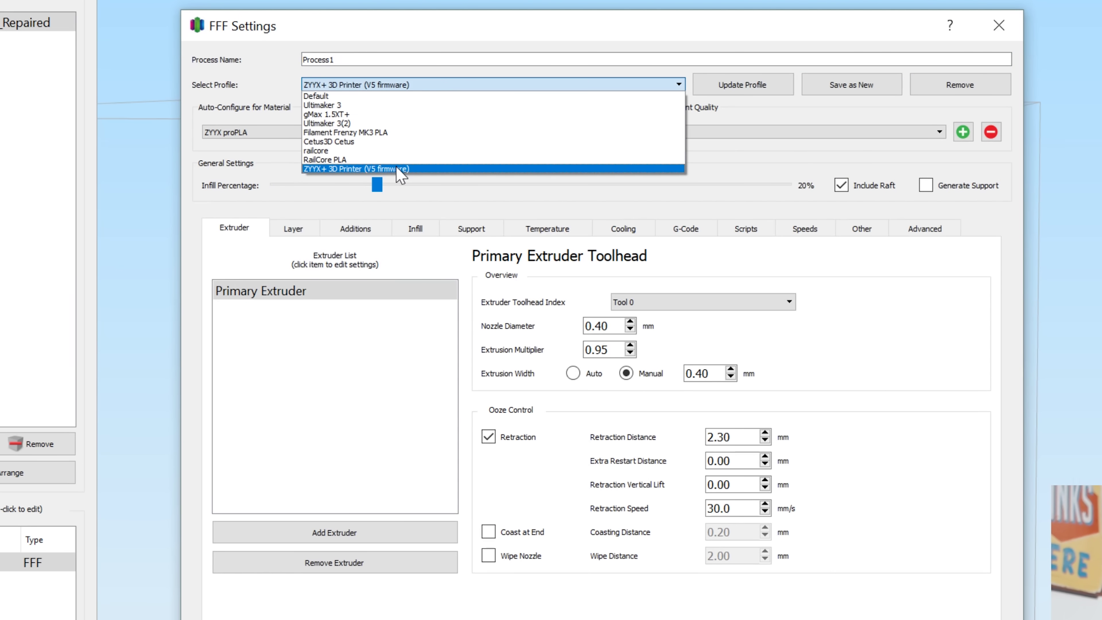
click(283, 128)
click(959, 84)
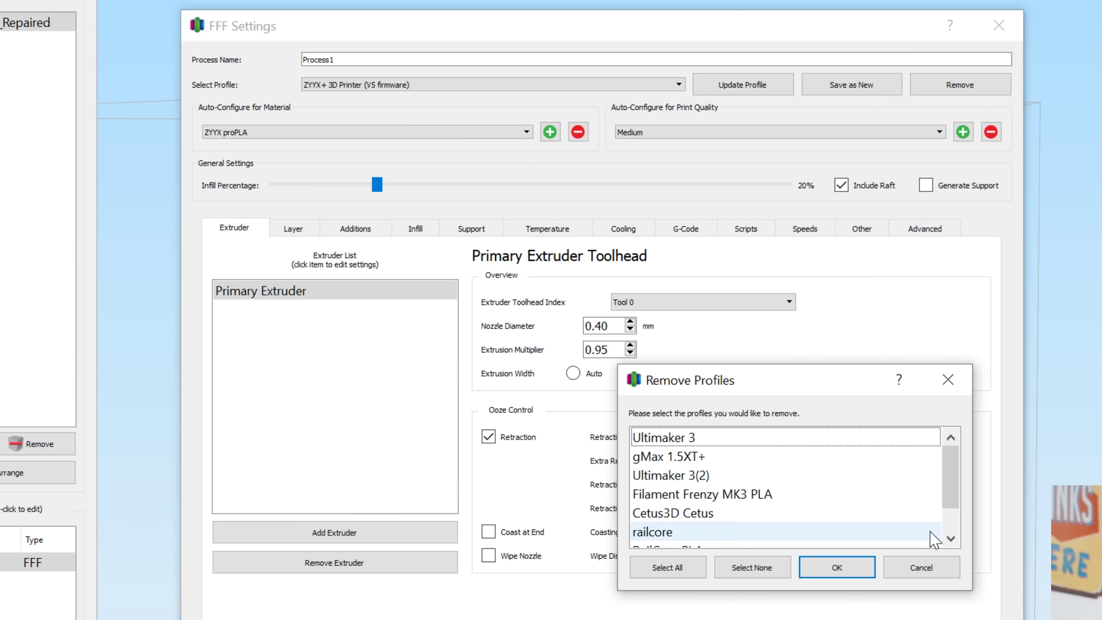
scroll(959, 482, down, 1)
click(720, 532)
click(837, 567)
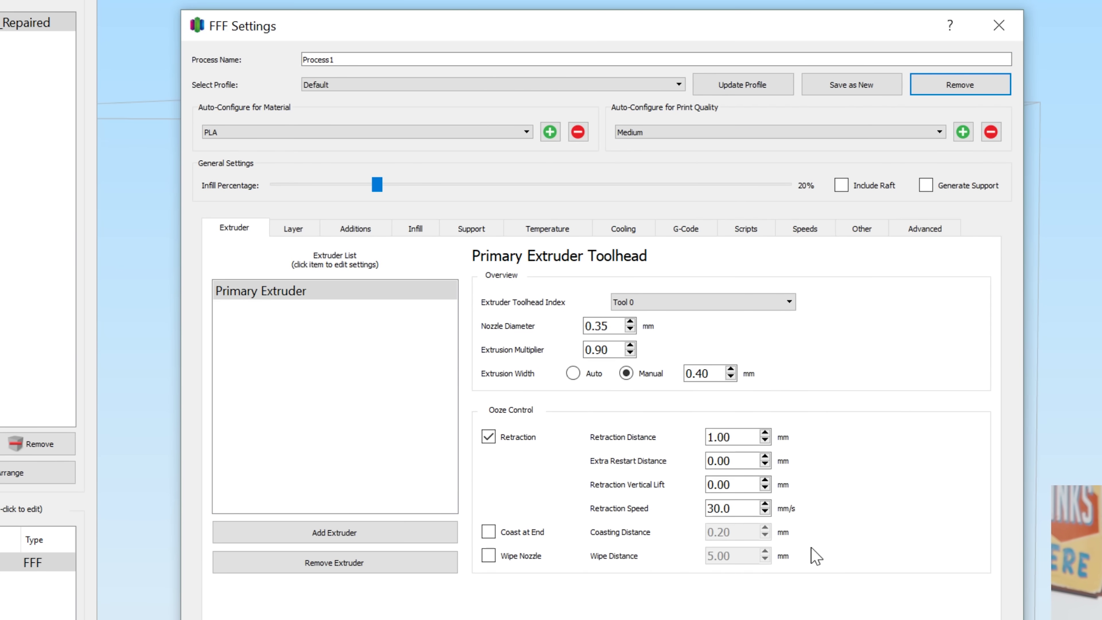
Step: Switch Process1 back to RailCore PLA, apply it, and re-centre the robot on the bed
click(355, 84)
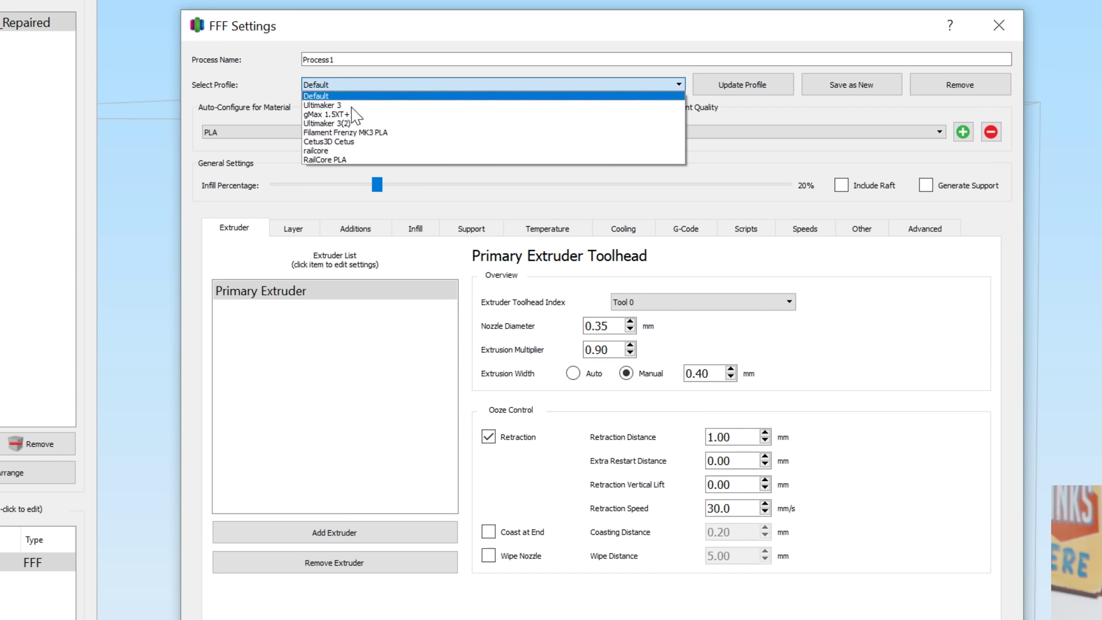
click(356, 152)
click(565, 563)
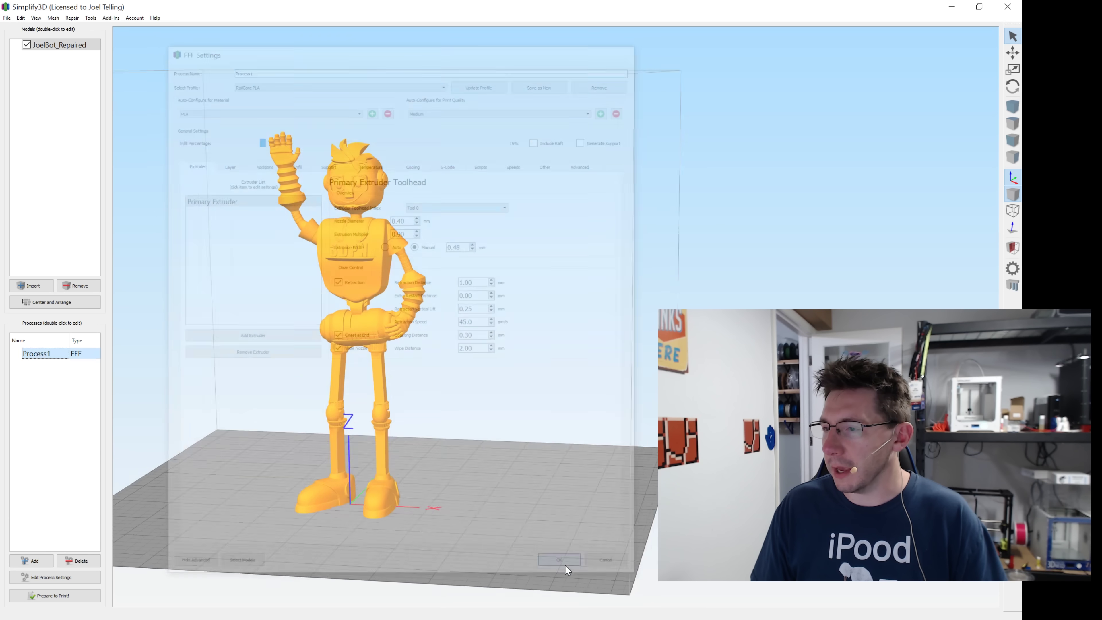
click(88, 305)
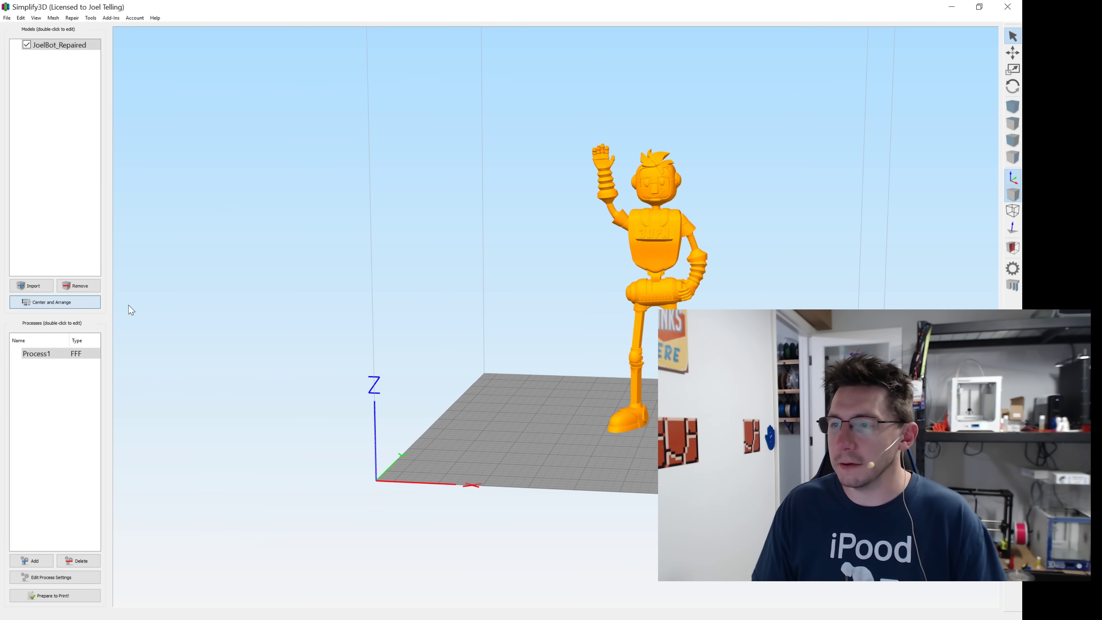
middle_drag(637, 289, 465, 329)
scroll(466, 329, up, 2)
scroll(465, 329, down, 2)
scroll(465, 329, up, 3)
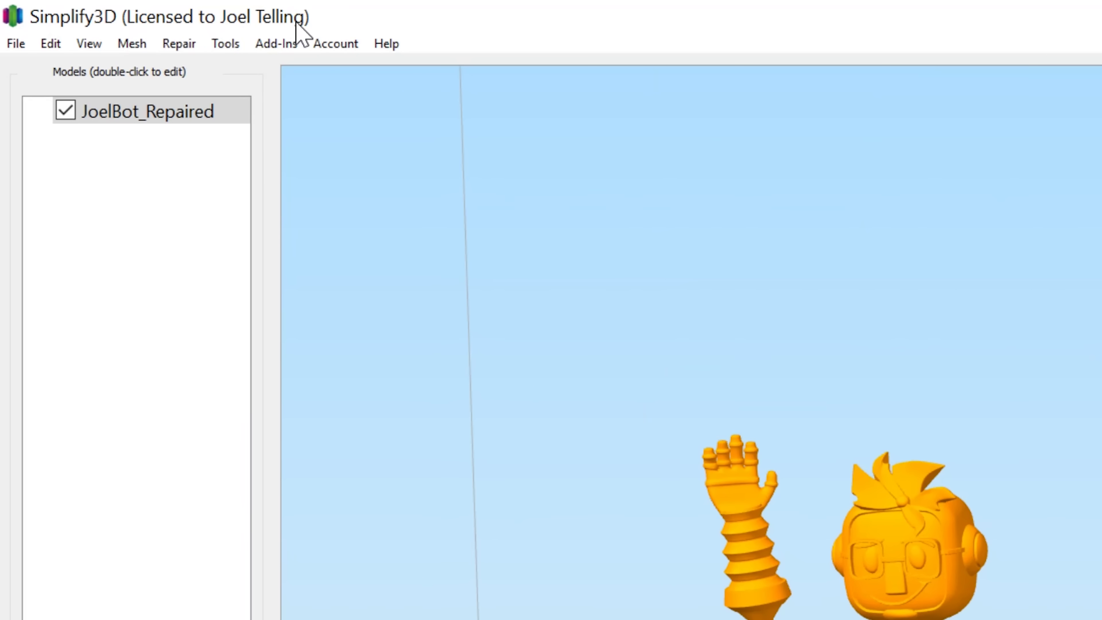
Step: Log out from the Account menu, confirming deactivation and acknowledging the logout message
click(336, 45)
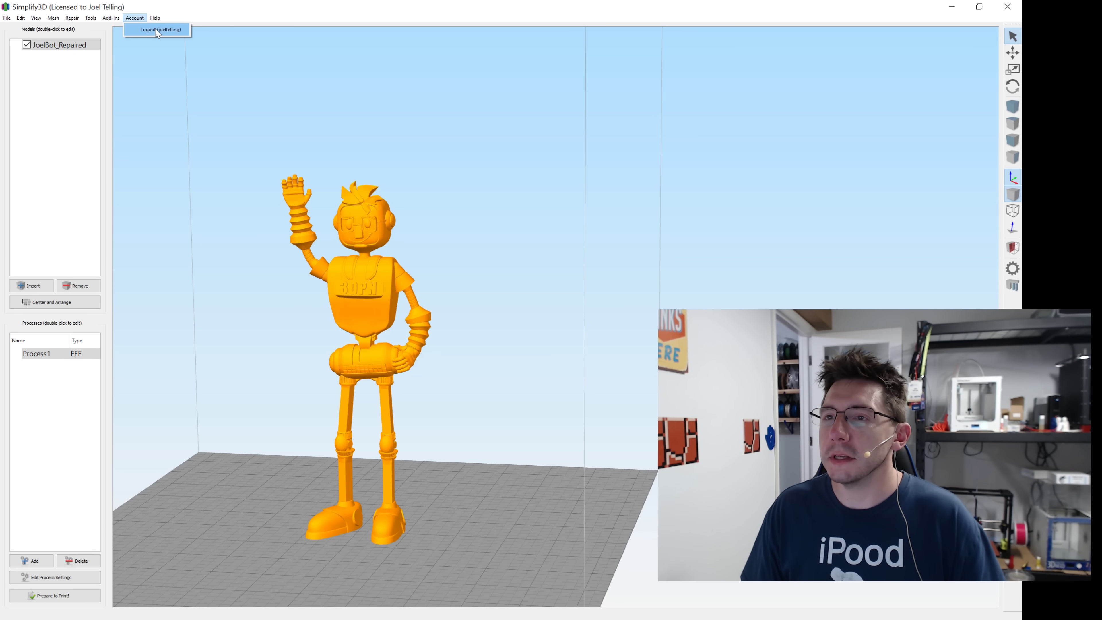
click(157, 31)
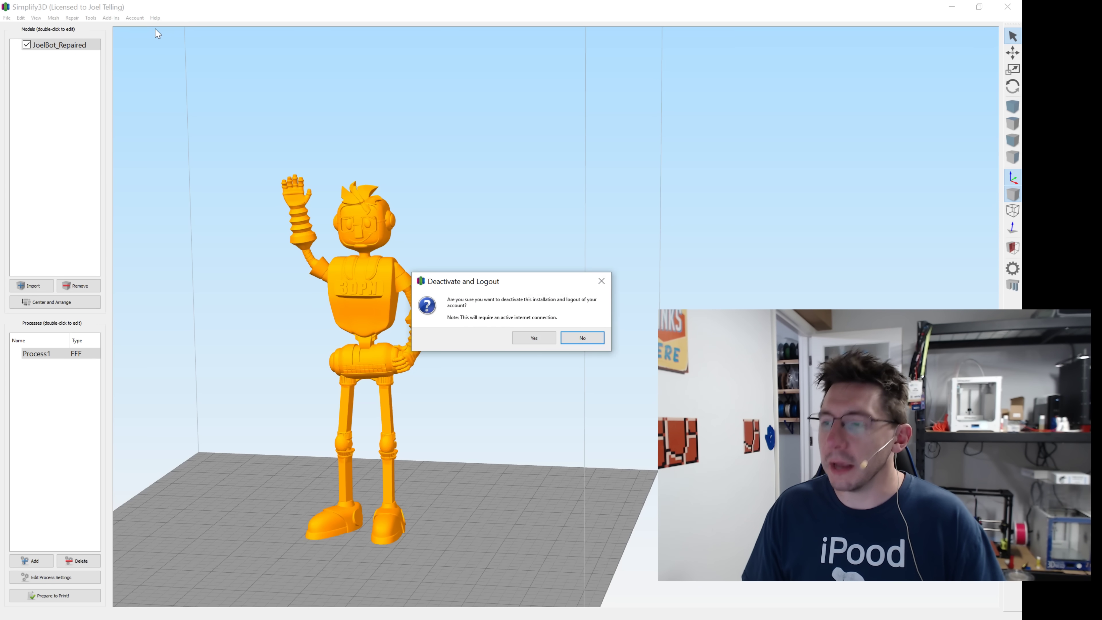
click(525, 338)
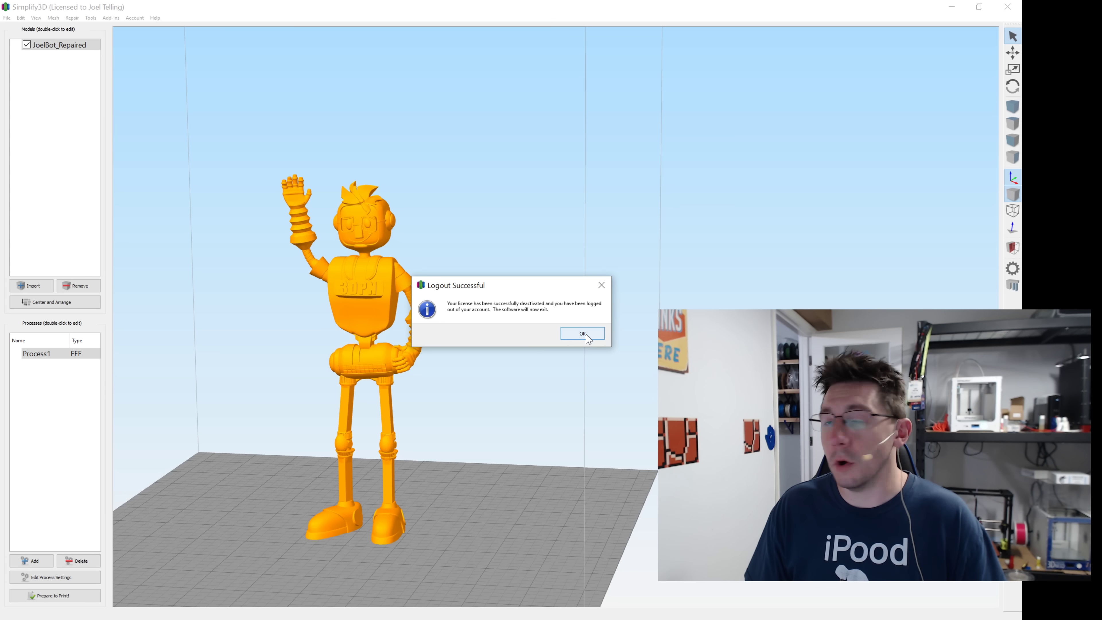
click(582, 333)
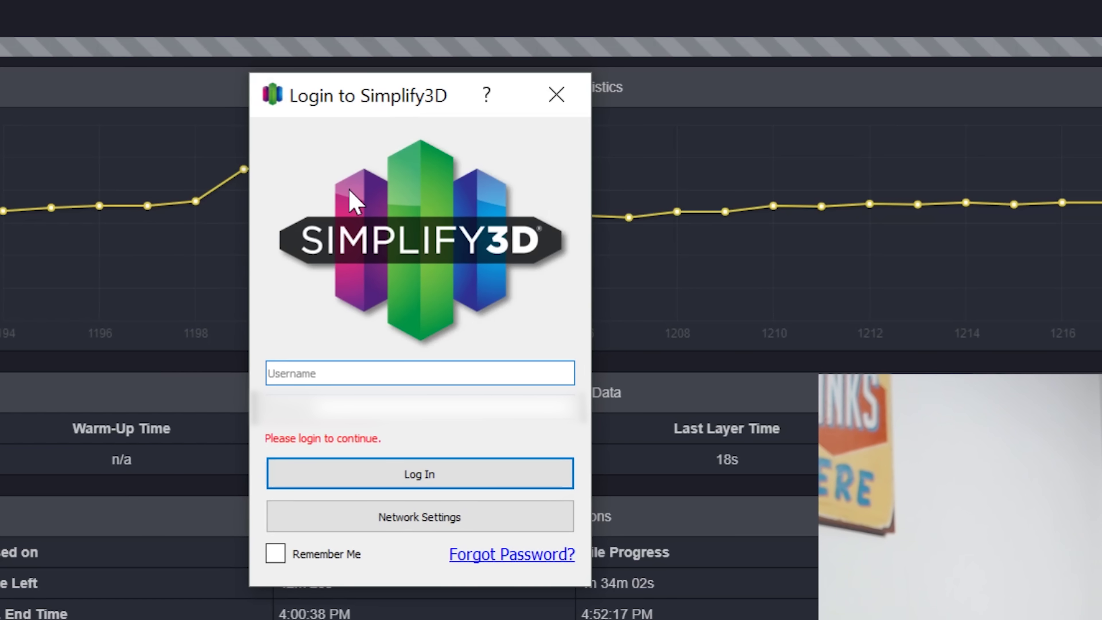
Step: Log in with the new account's username and password, then verify the active account
text(jatmn)
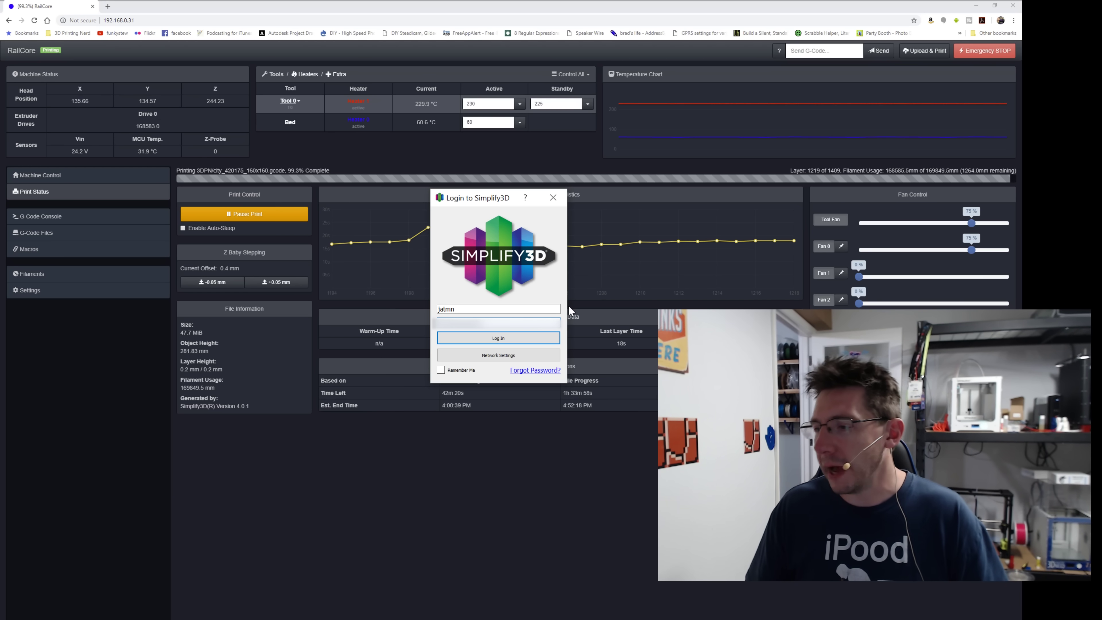
click(445, 441)
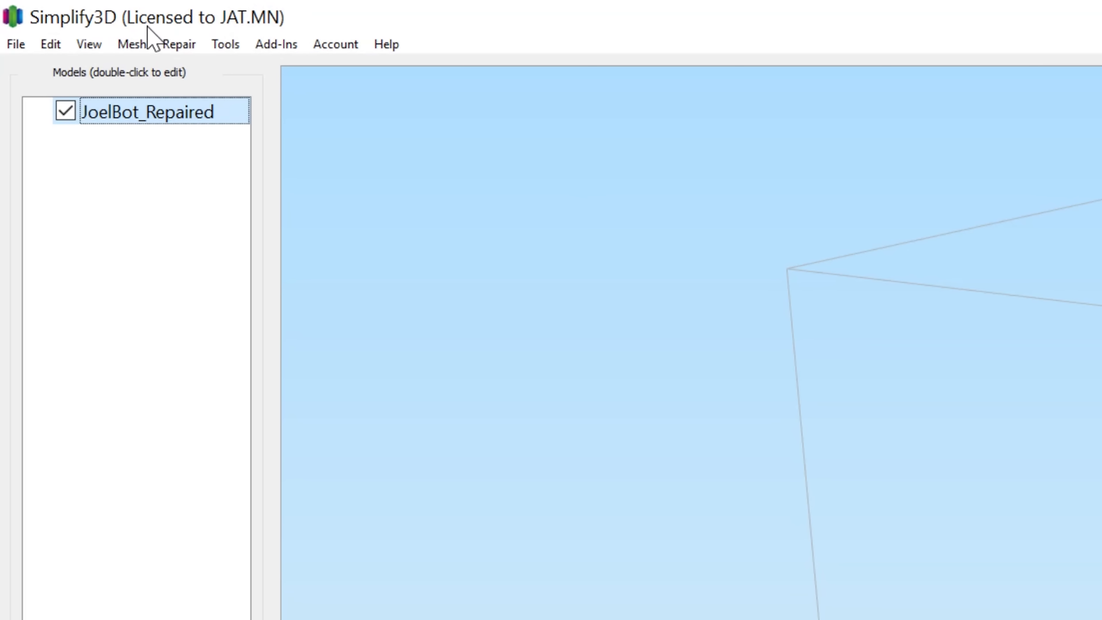
click(325, 47)
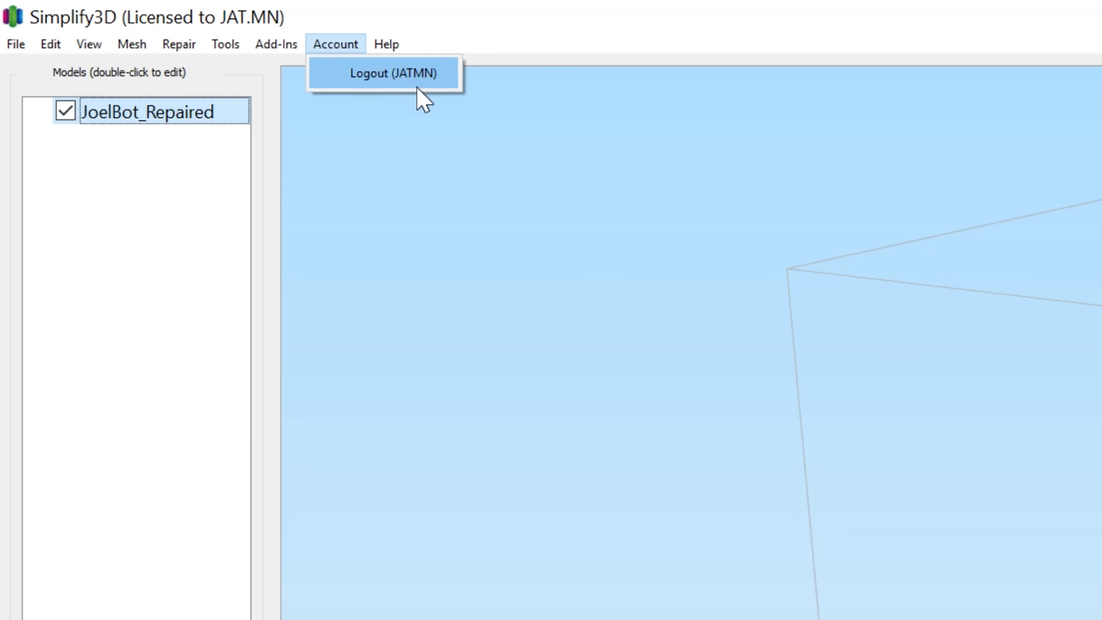
click(425, 152)
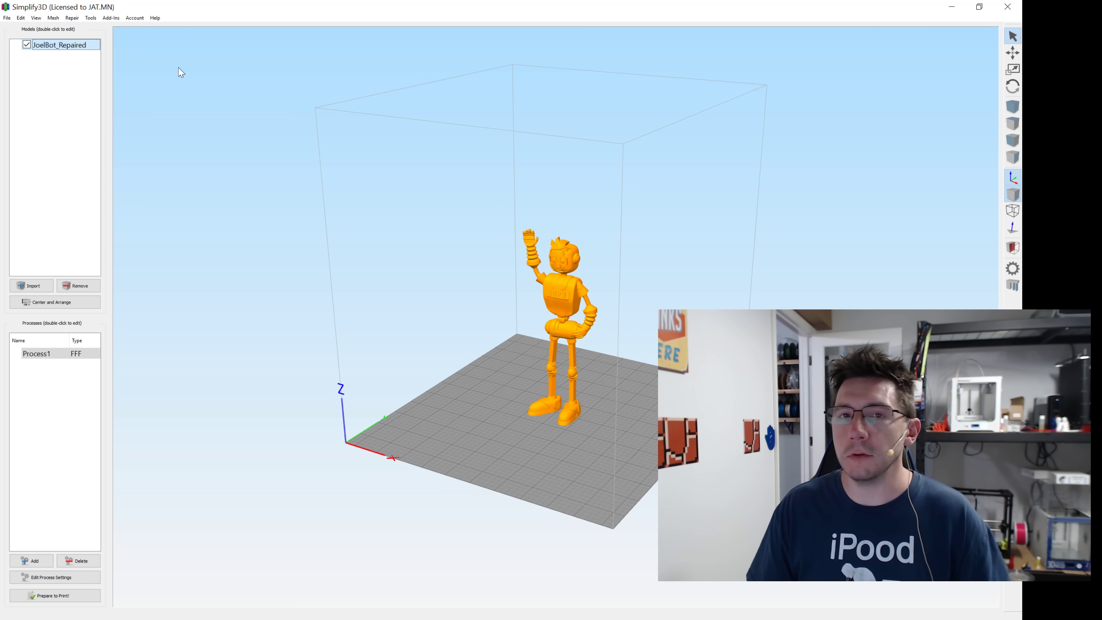
click(155, 18)
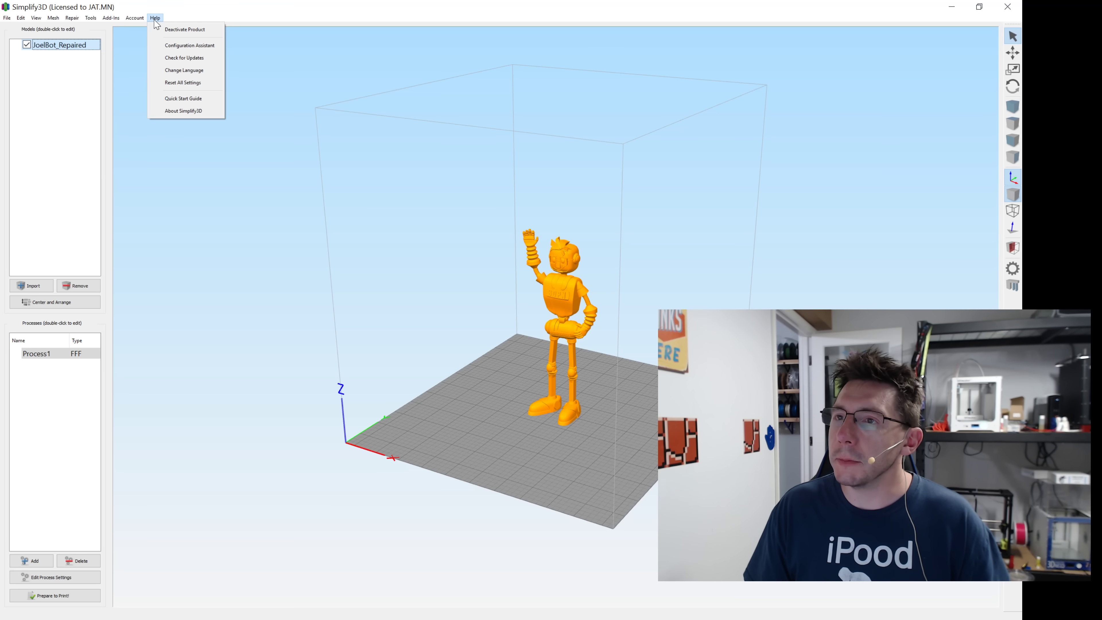
Step: Rerun the Configuration Assistant with ZYYX+ 3D Printer (V5 firmware) selected and finish setup
click(174, 45)
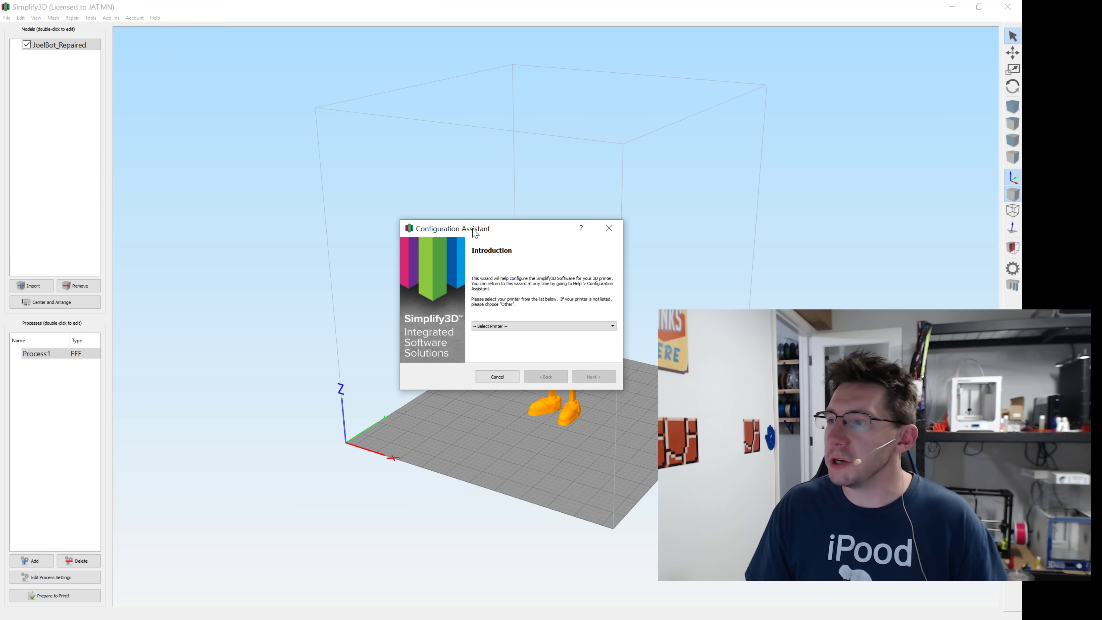
click(605, 326)
drag(613, 346, 615, 408)
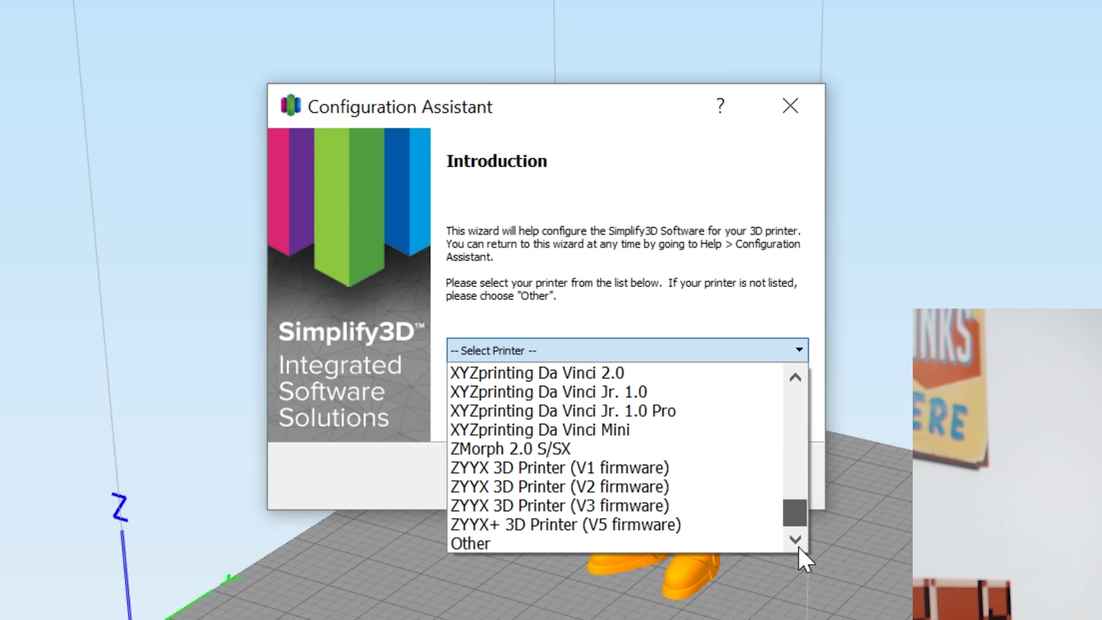
click(551, 525)
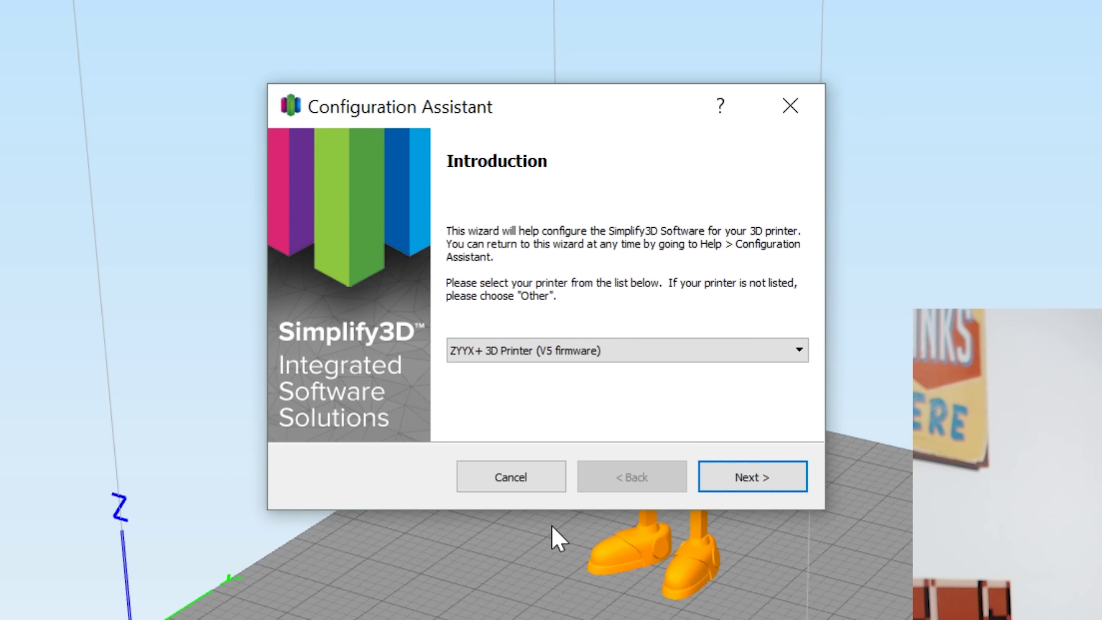
click(747, 479)
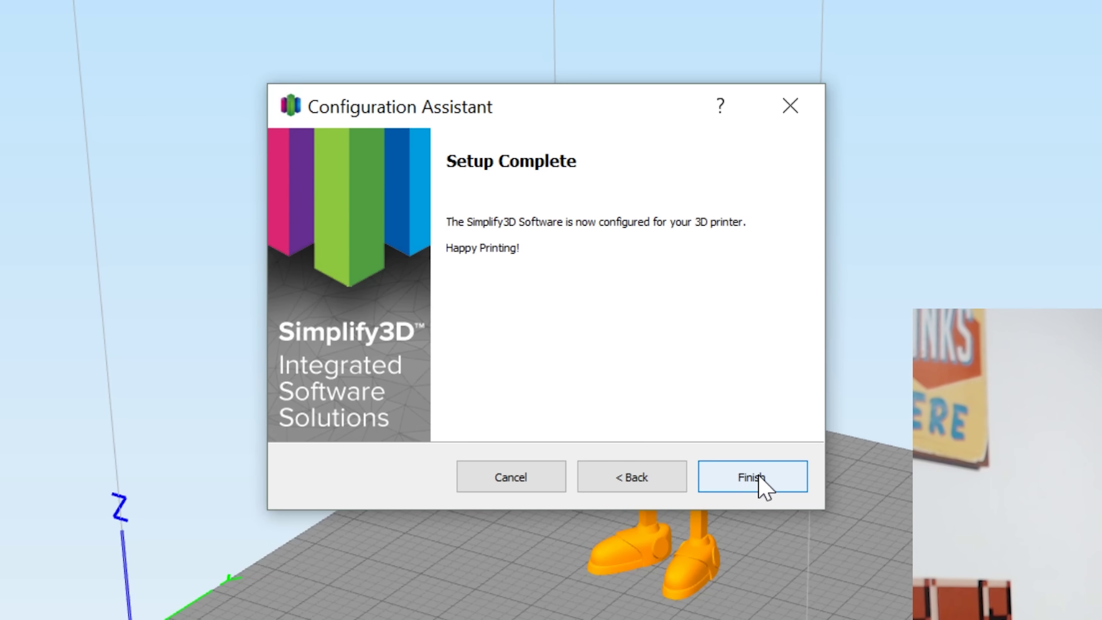
click(758, 477)
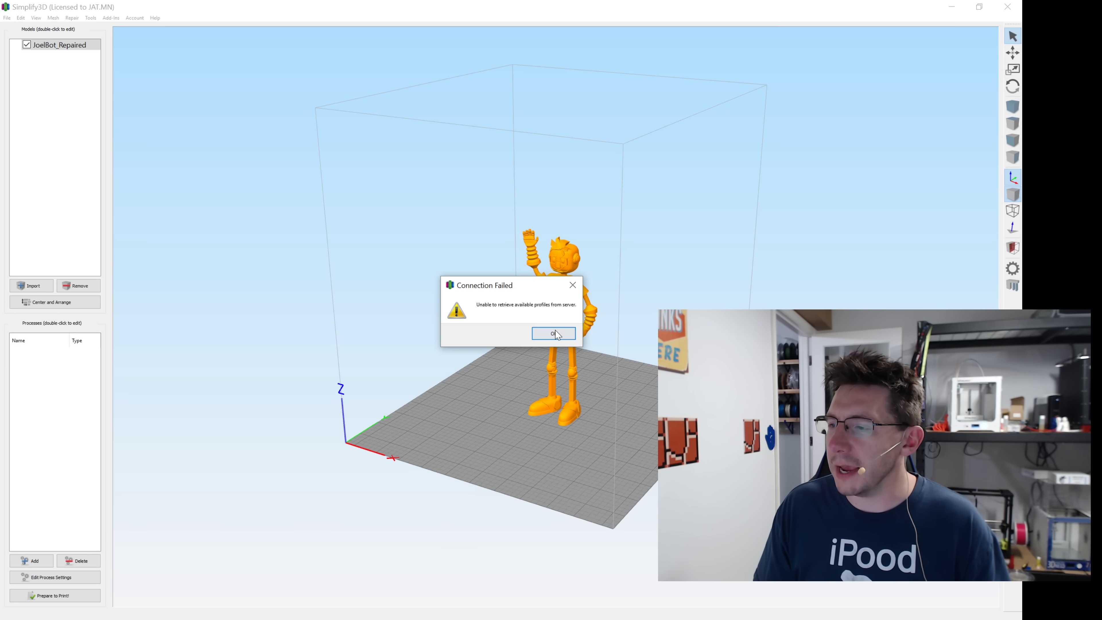
Step: Dismiss the warning and run the Configuration Assistant again with MakerBot Replicator+ selected
click(555, 333)
click(155, 17)
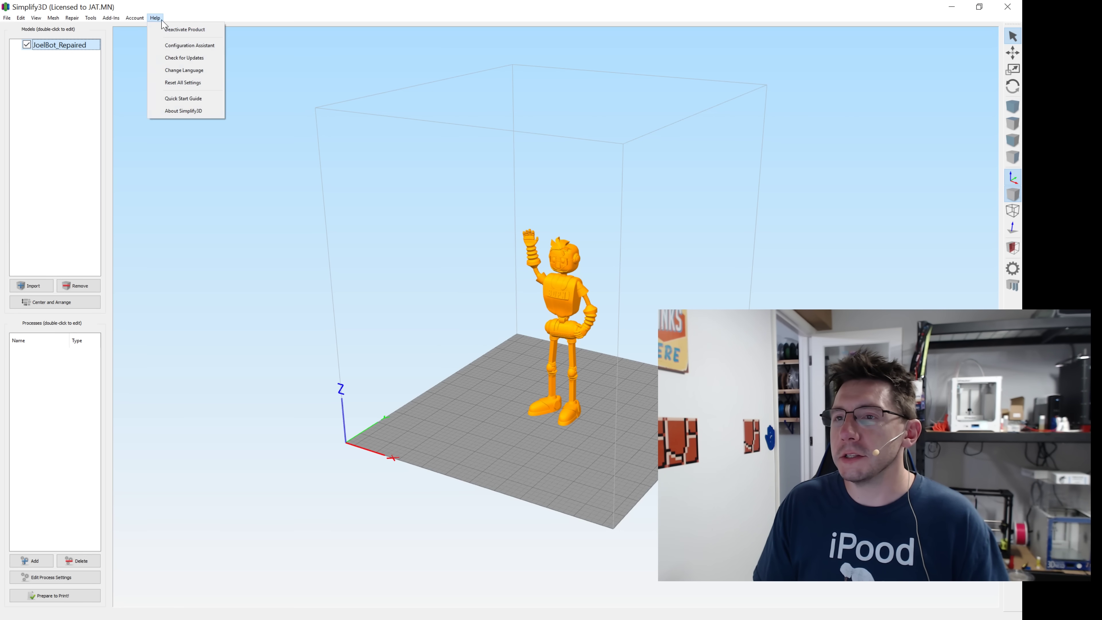
click(183, 46)
click(583, 326)
drag(611, 356, 614, 381)
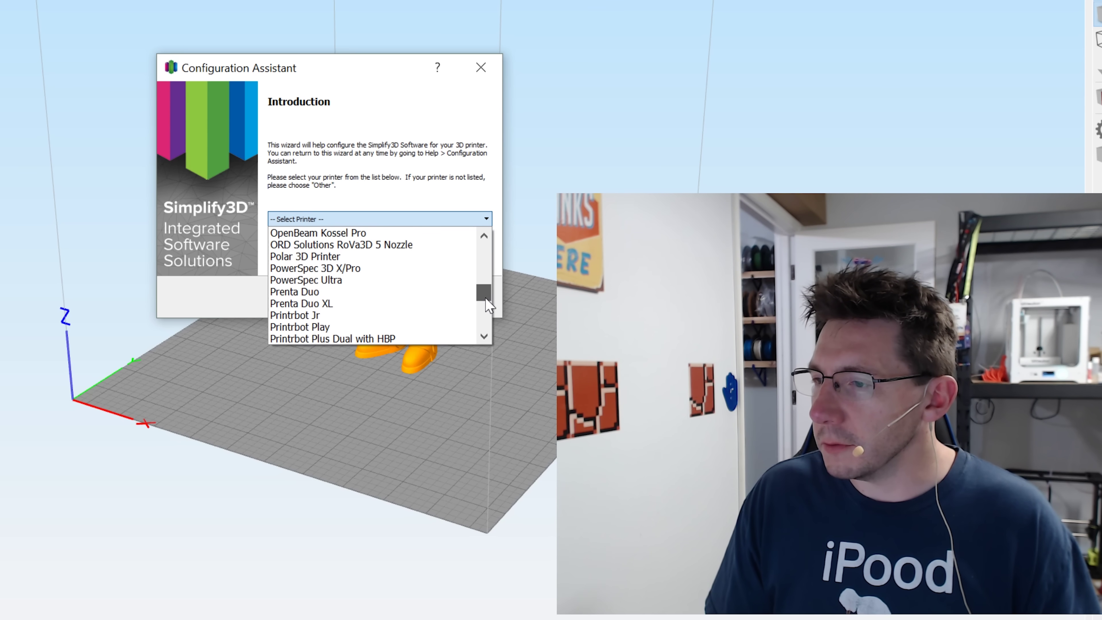
scroll(488, 305, up, 1)
drag(486, 298, 486, 287)
click(354, 257)
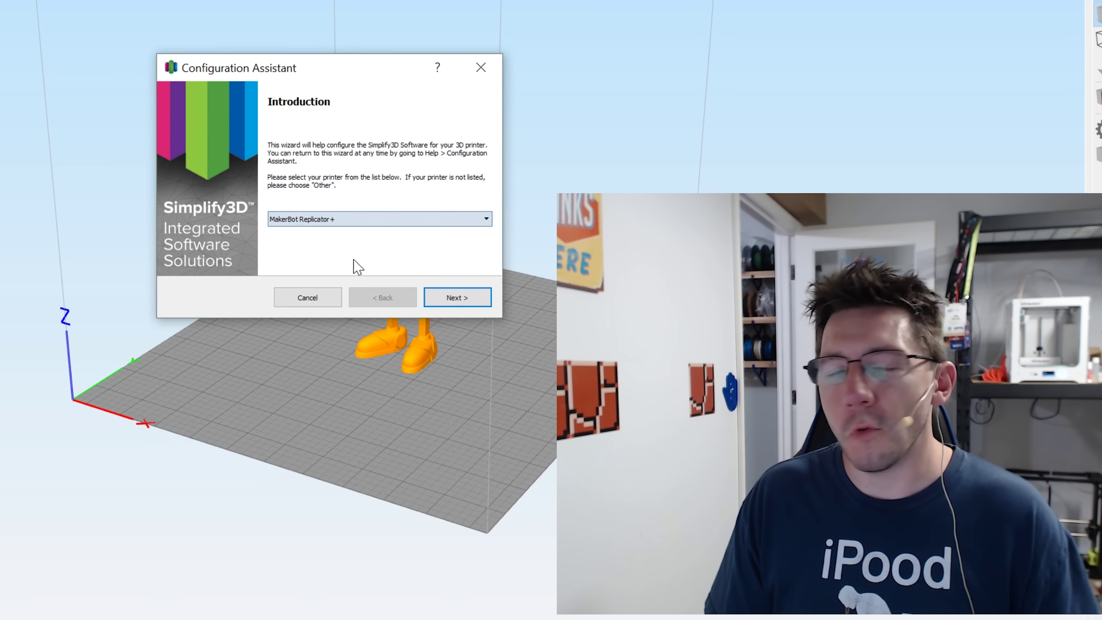
click(451, 301)
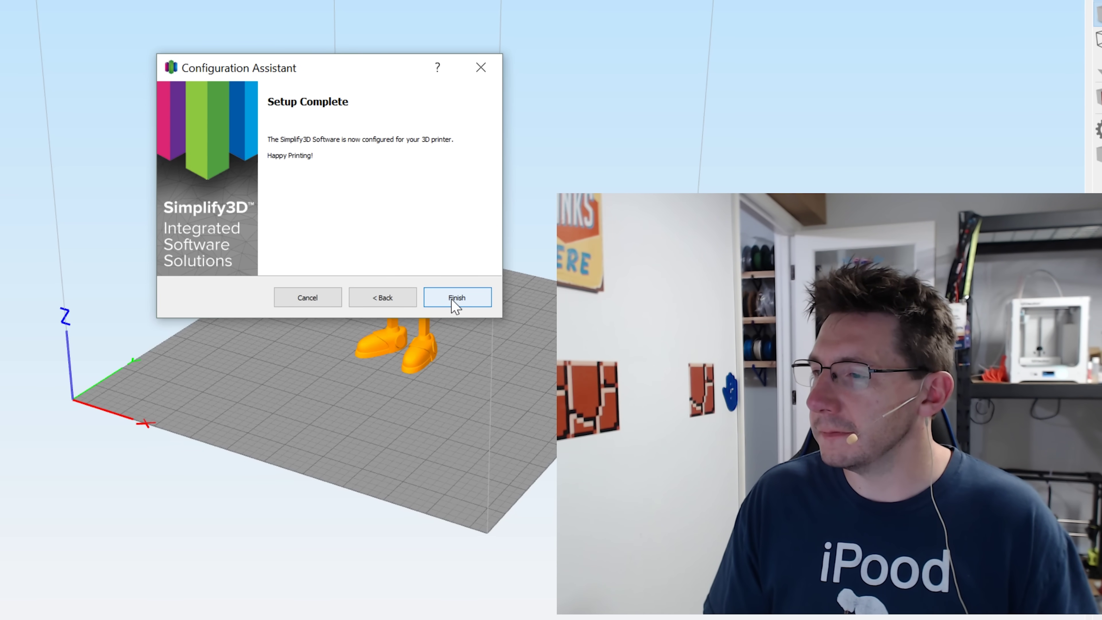
click(451, 300)
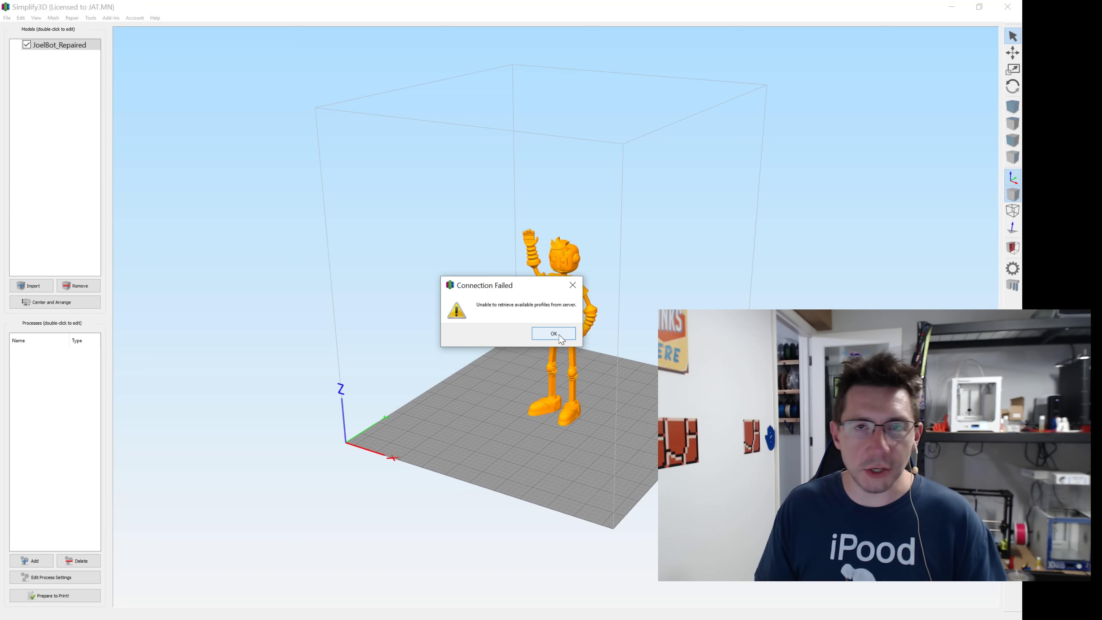
Step: Dismiss the warning, log out of the current account, and switch to the Chrome browser
click(554, 334)
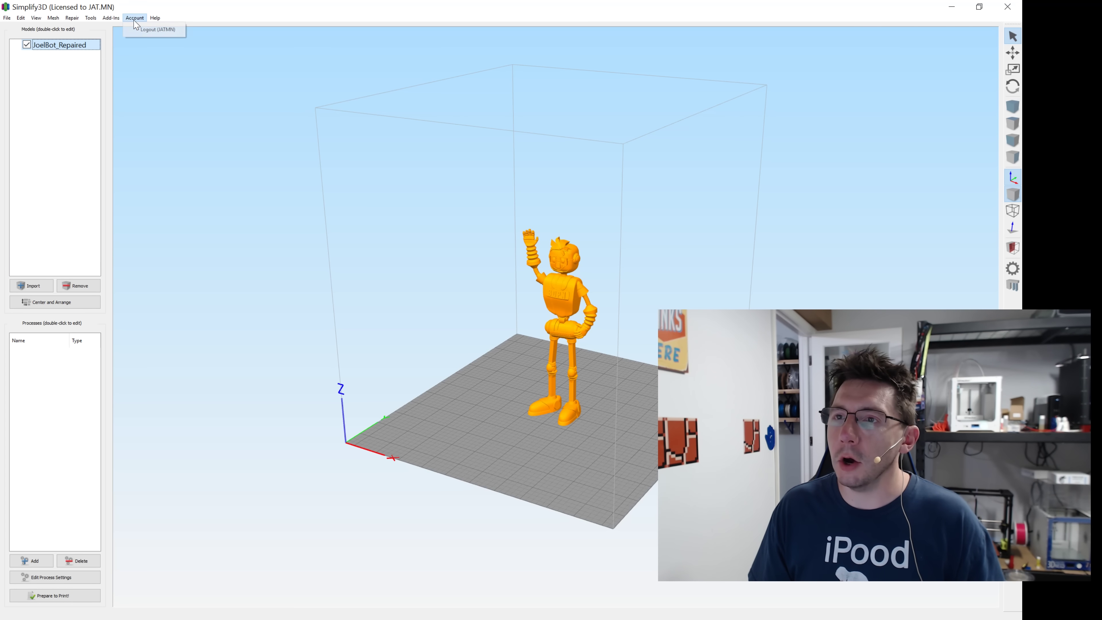
click(140, 30)
click(526, 341)
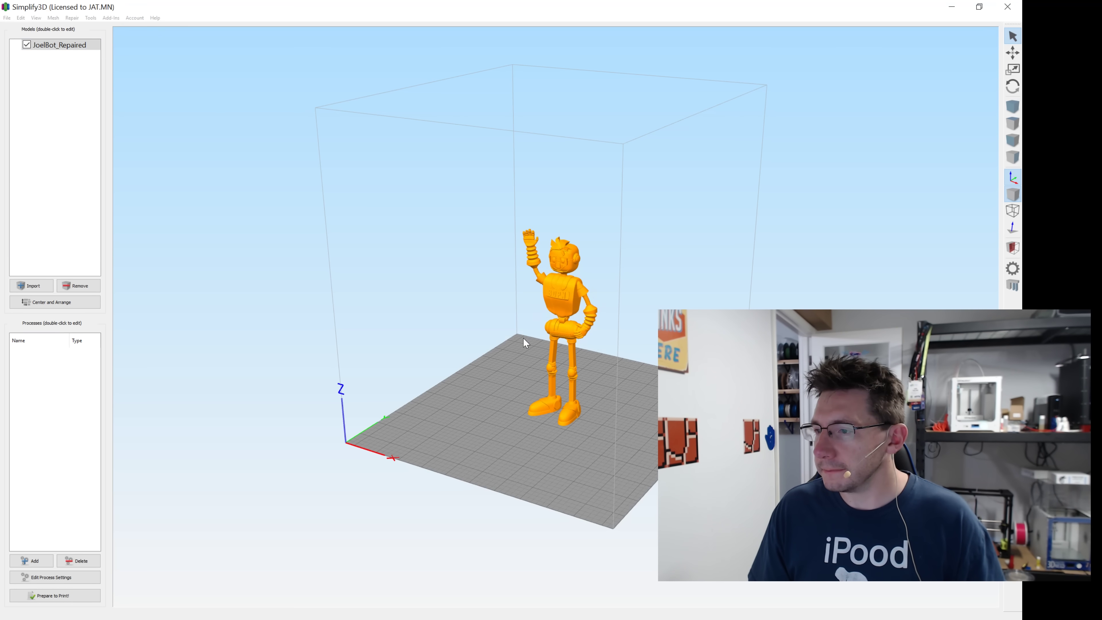
click(569, 337)
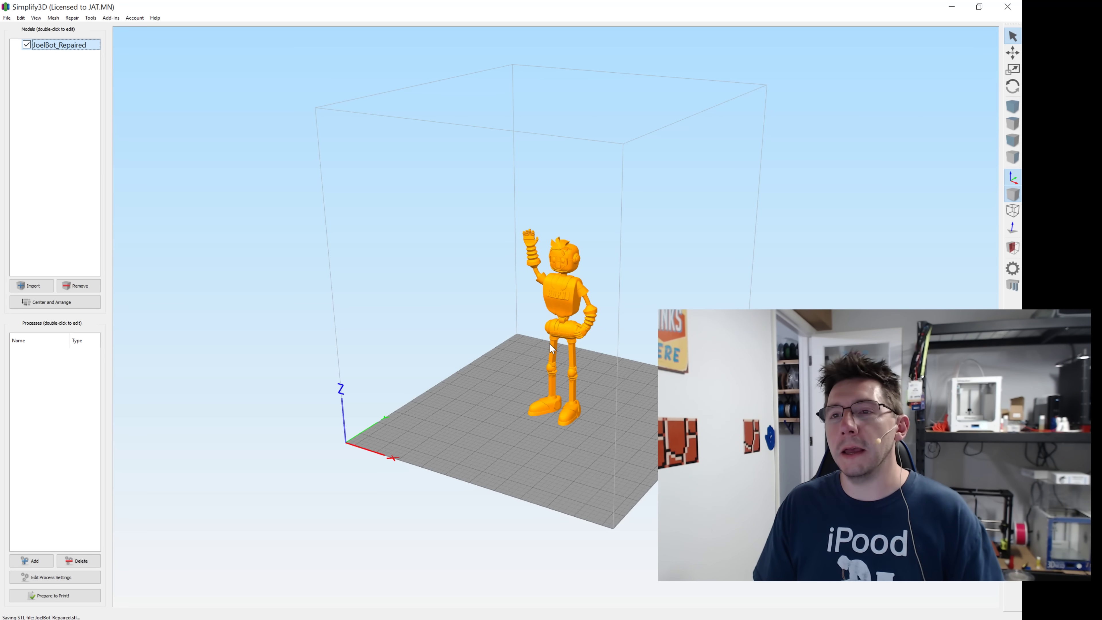
key(alt+Tab)
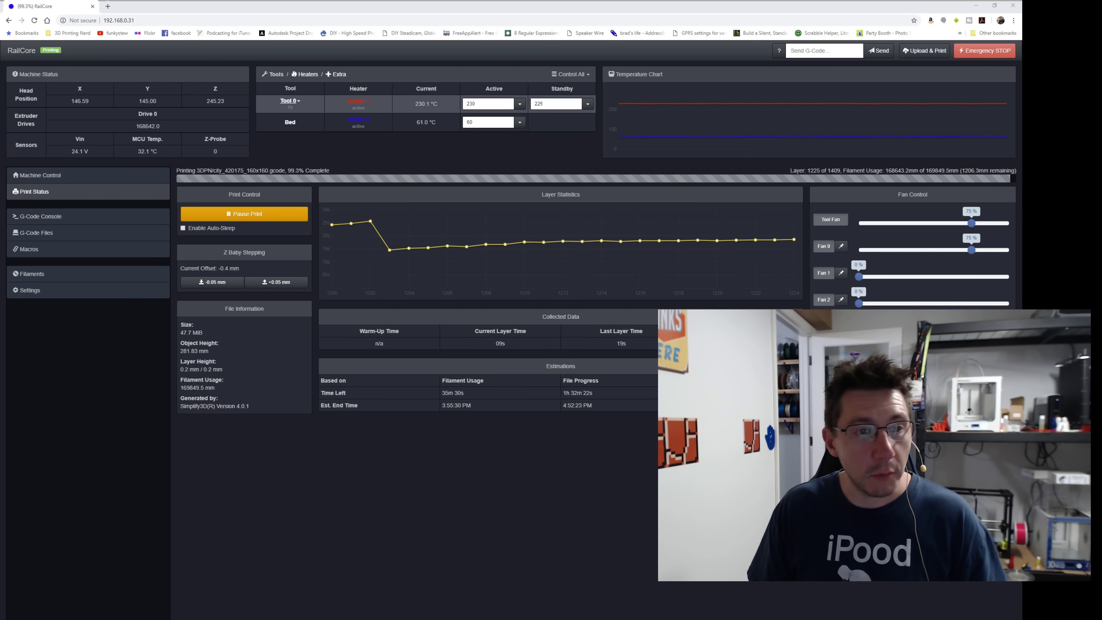
Step: Log in by entering the new account's username and password
text(joeltelling)
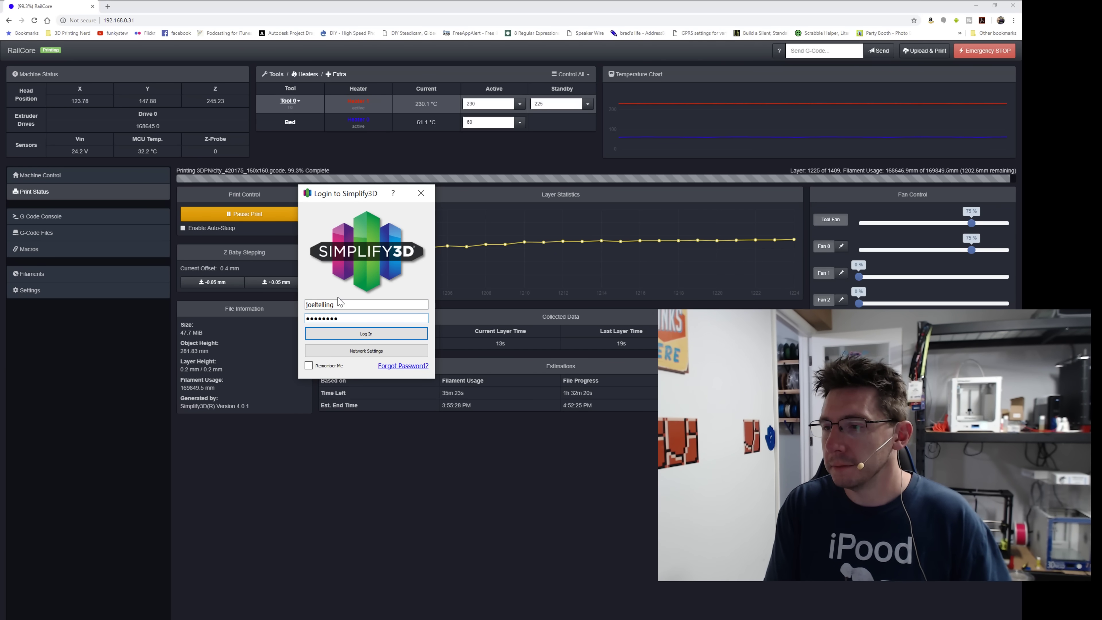
key(Return)
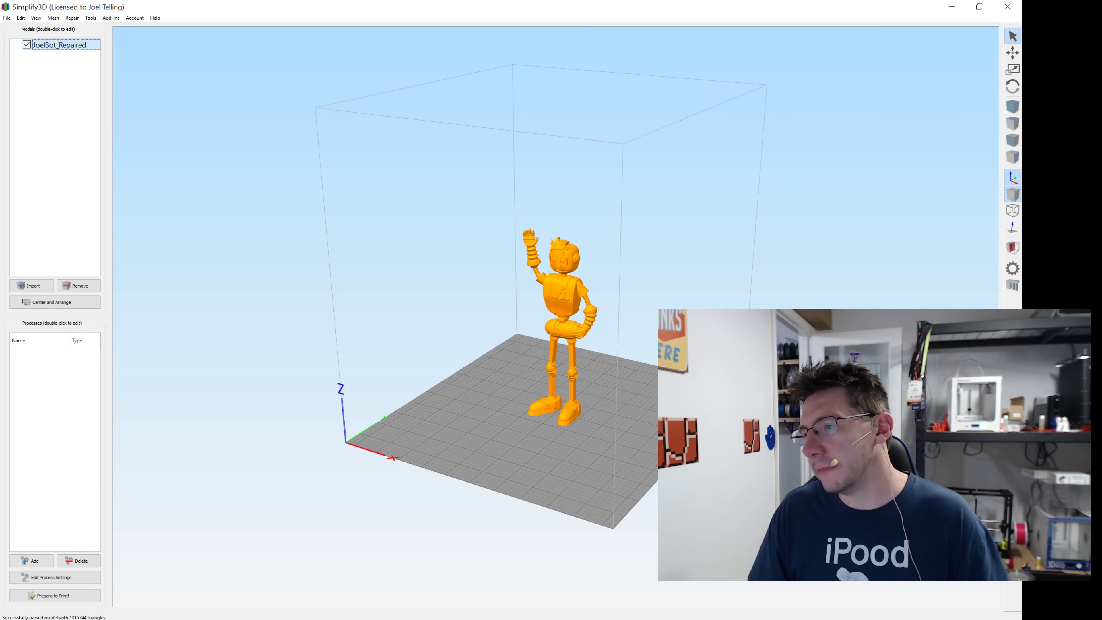
scroll(484, 371, up, 6)
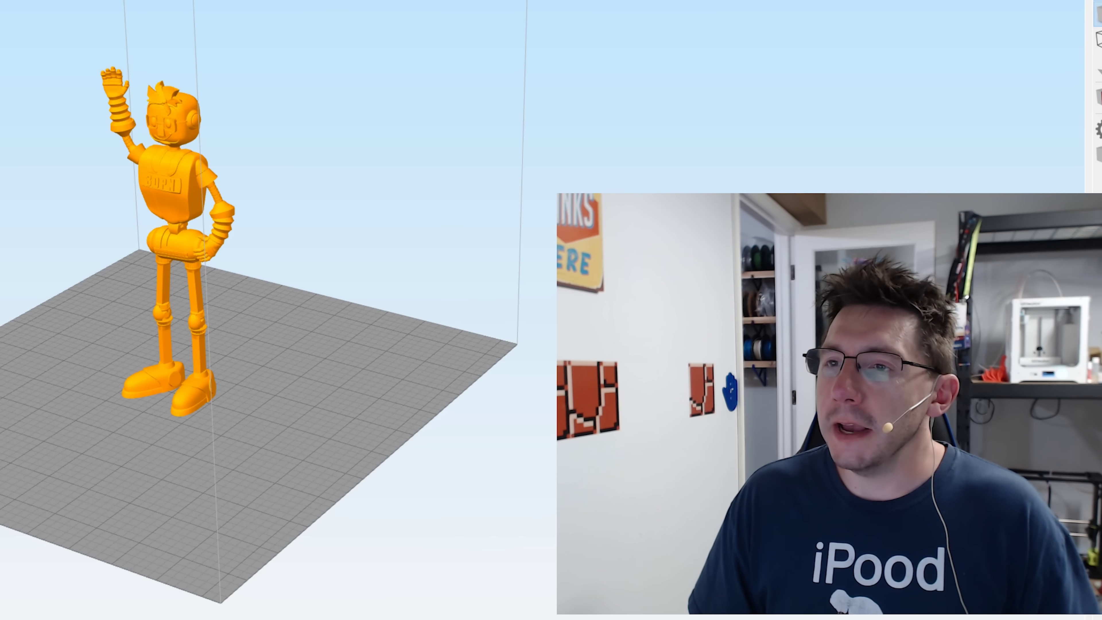
Step: View and close the version 4.1.0 About box, then check the logged-in account
click(173, 87)
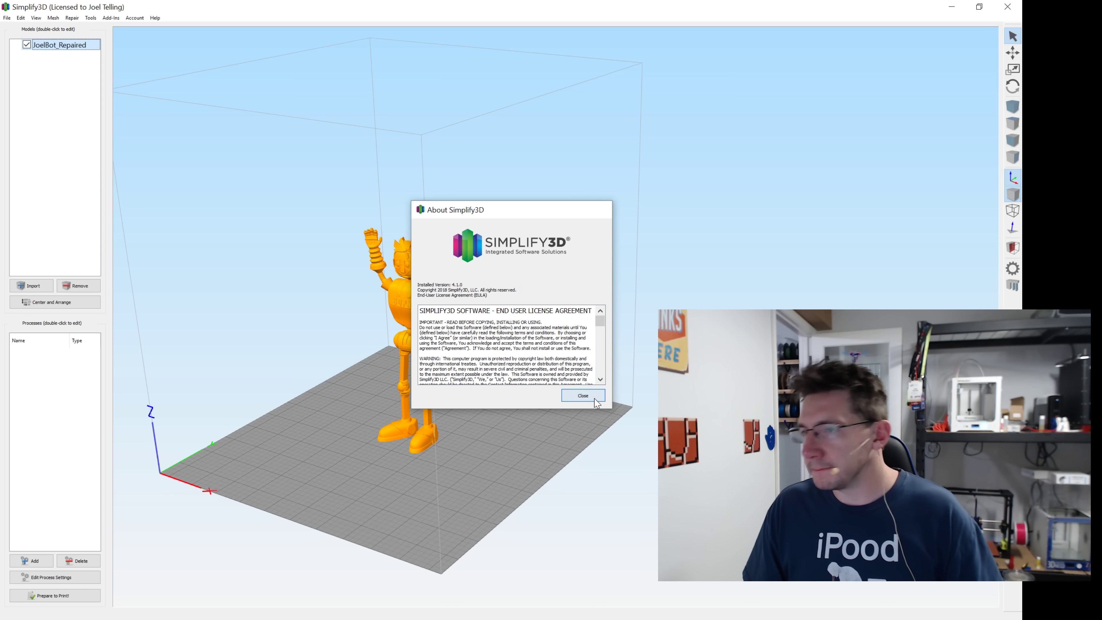
click(440, 327)
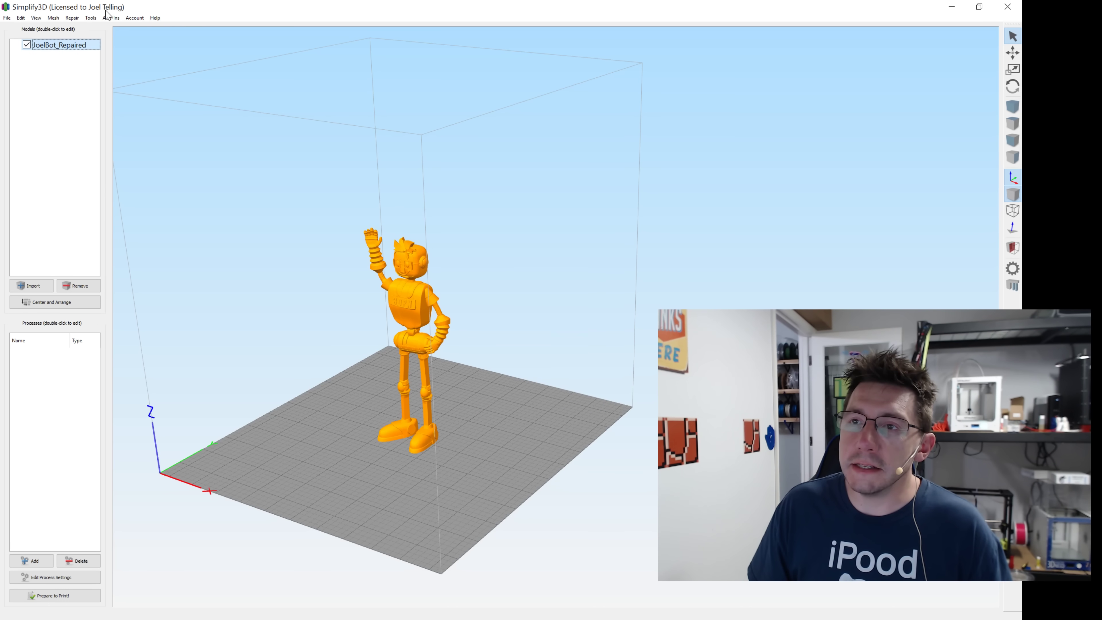
click(130, 19)
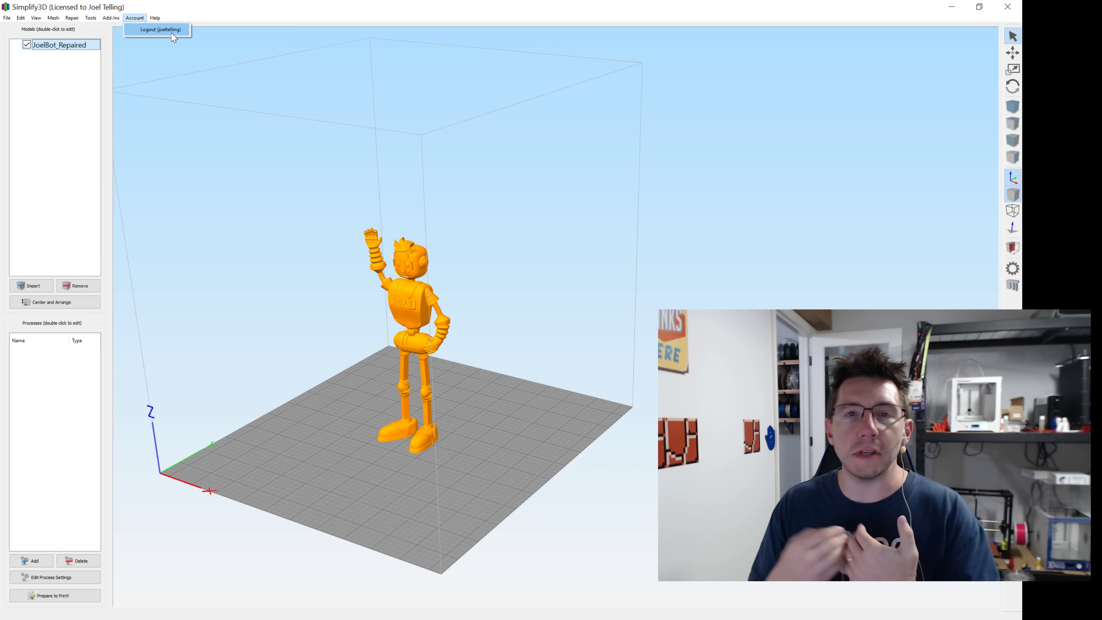
Step: Run the Configuration Assistant to add the MakerBot Replicator+ printer profile
mouse_move(159, 20)
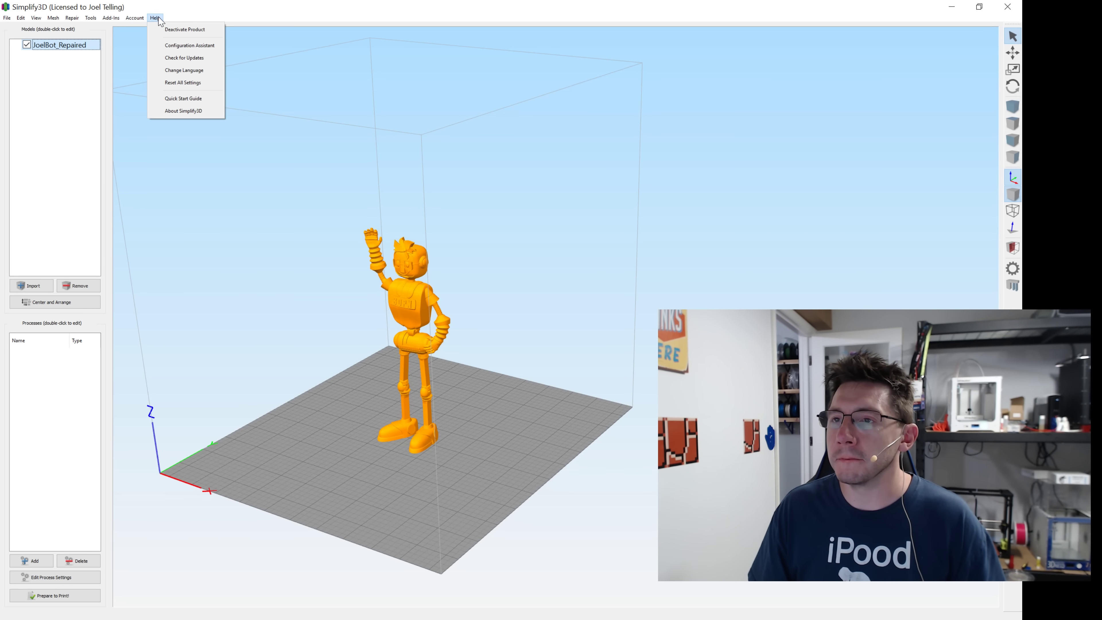
click(186, 45)
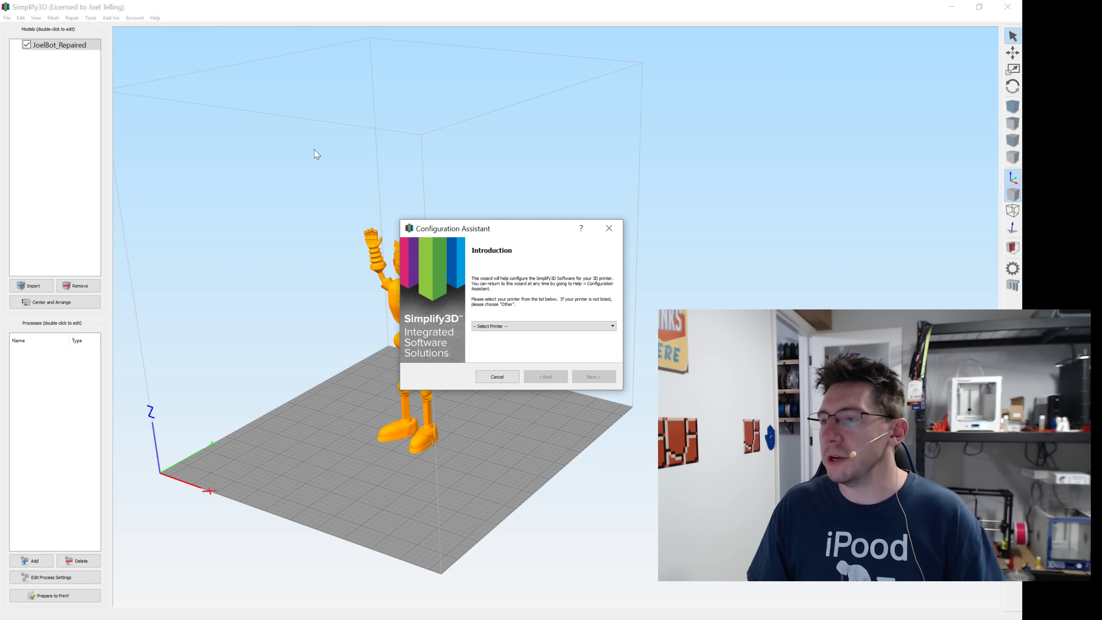
click(570, 324)
drag(612, 350, 616, 391)
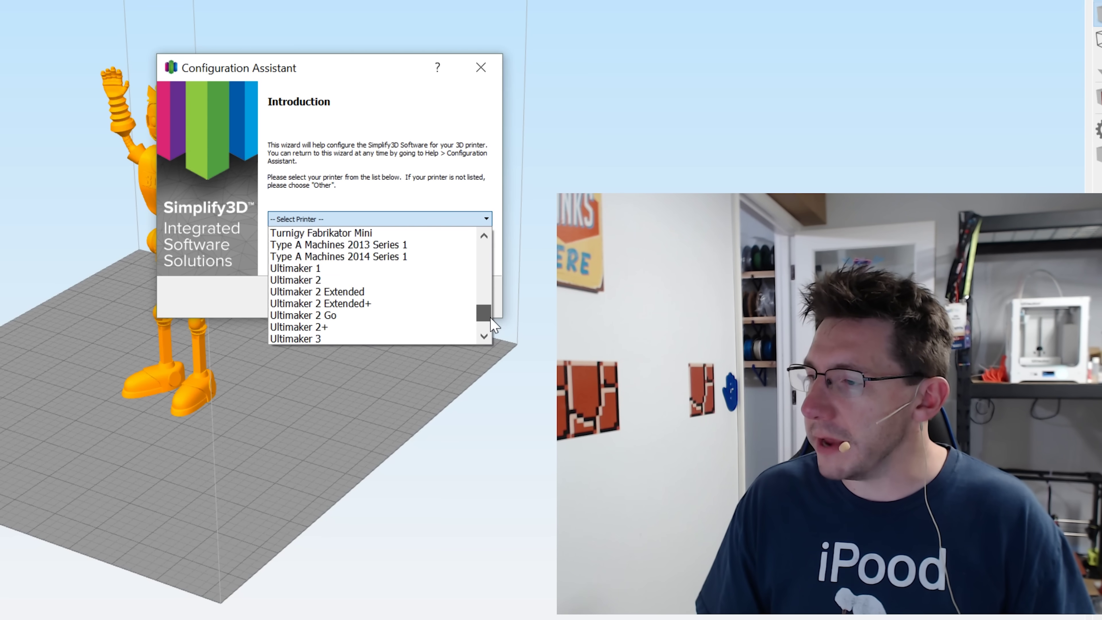
drag(496, 325, 505, 294)
click(321, 326)
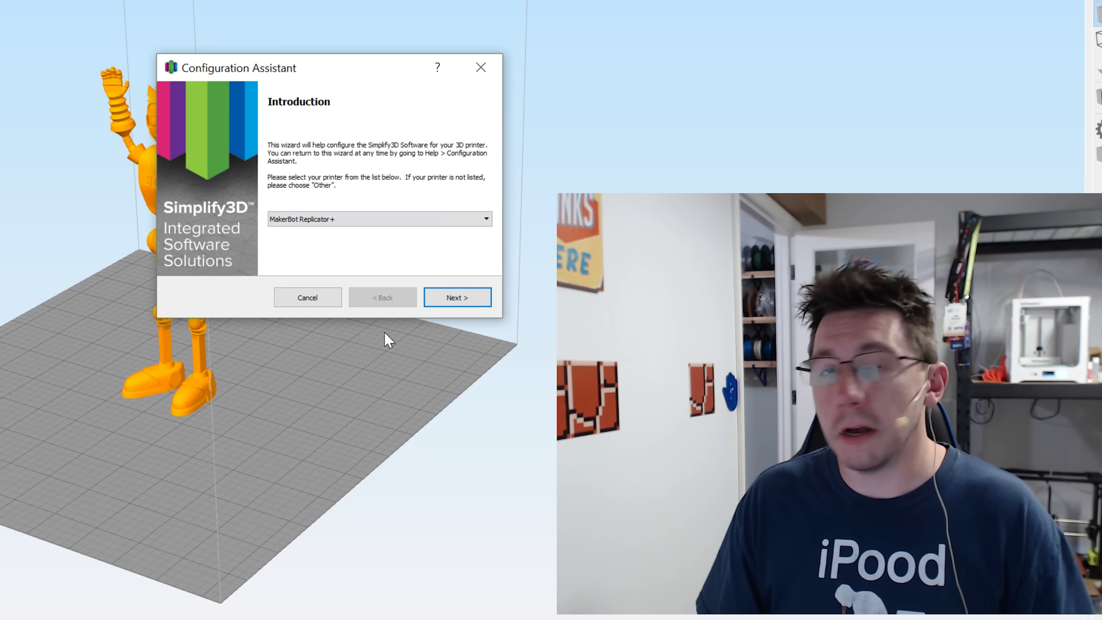
click(479, 300)
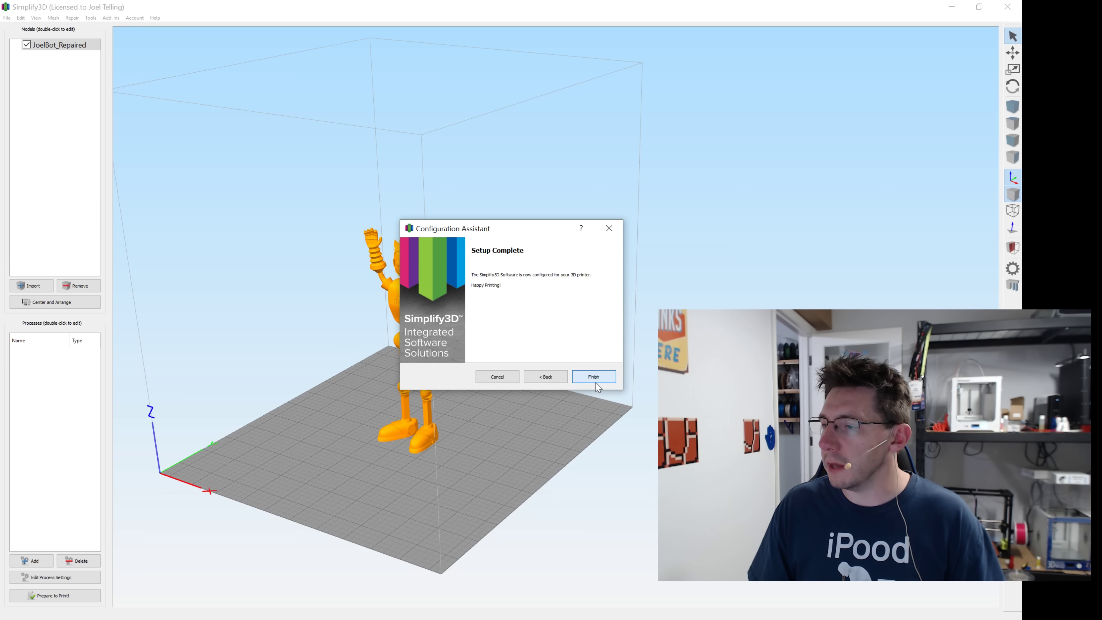
click(457, 297)
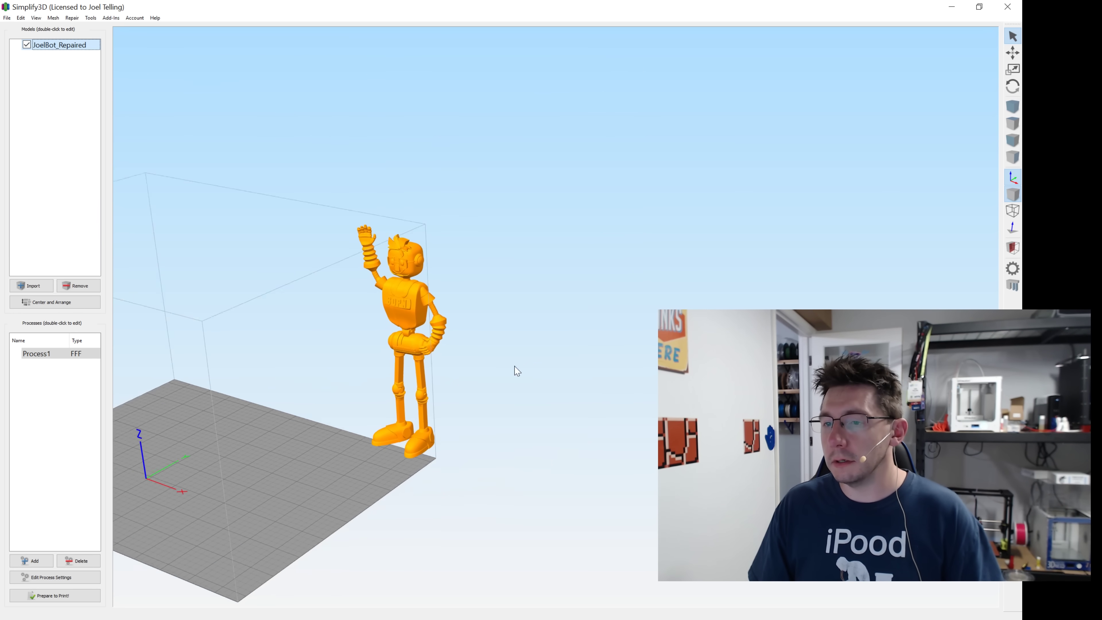
Step: Delete the MakerBot Replicator+ profile from Process1's settings
click(72, 580)
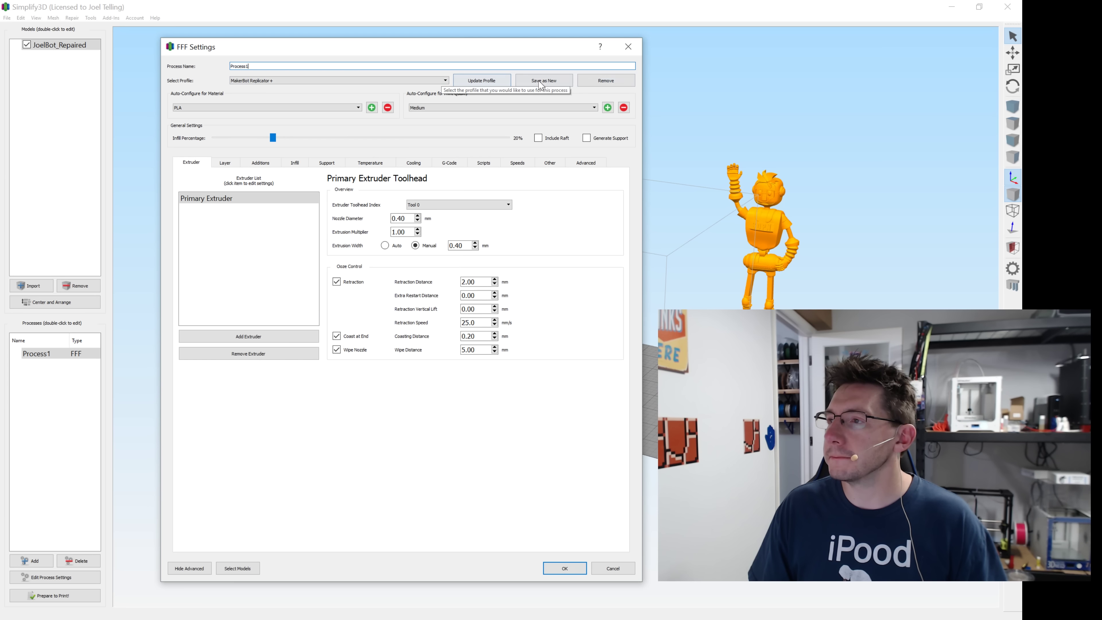
click(605, 81)
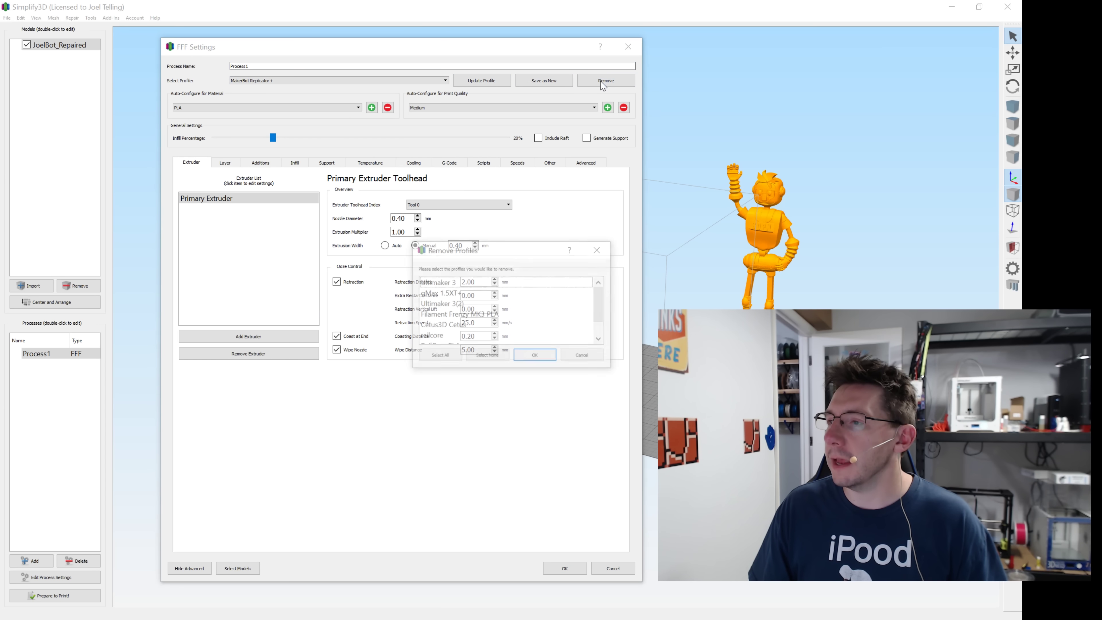
click(544, 360)
Step: Switch Process1 to the RailCore PLA profile and save the settings
click(260, 80)
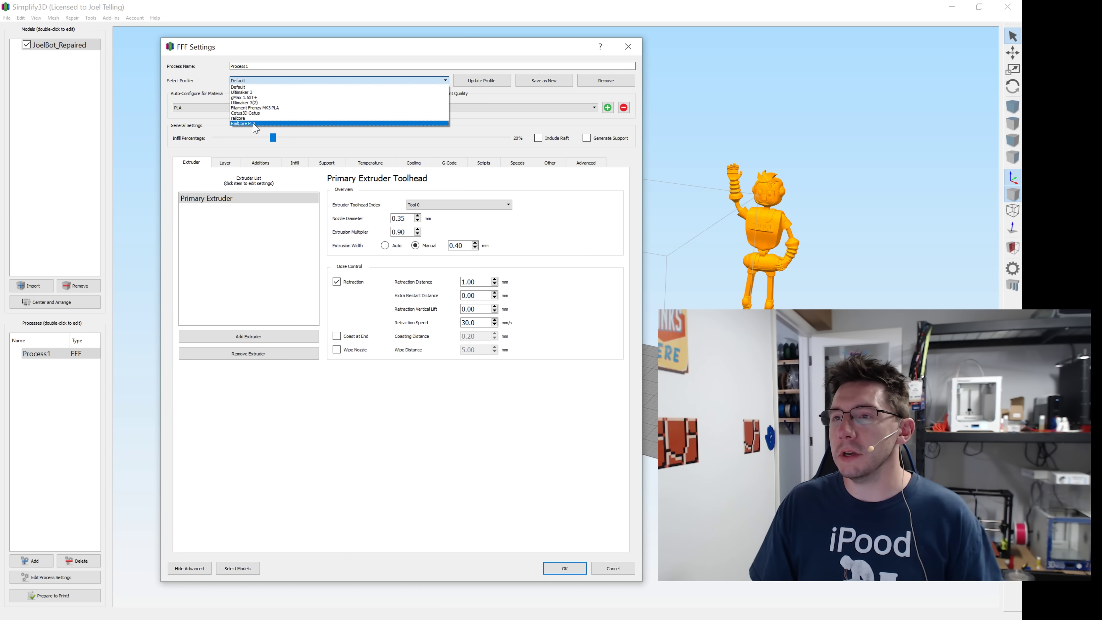
click(260, 113)
click(564, 568)
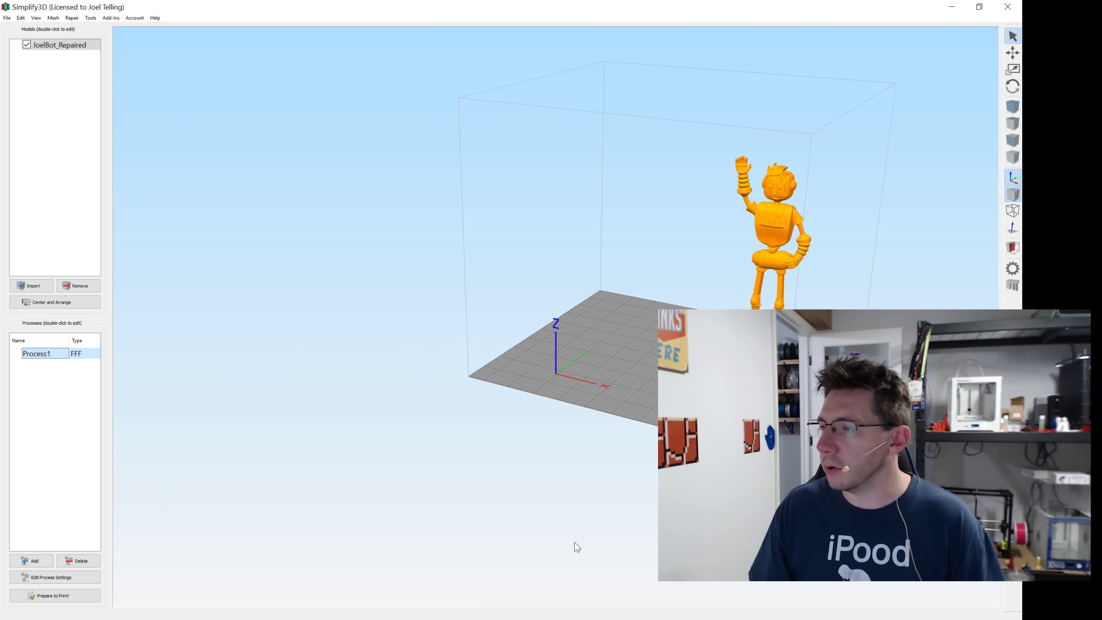
click(558, 365)
scroll(554, 361, up, 8)
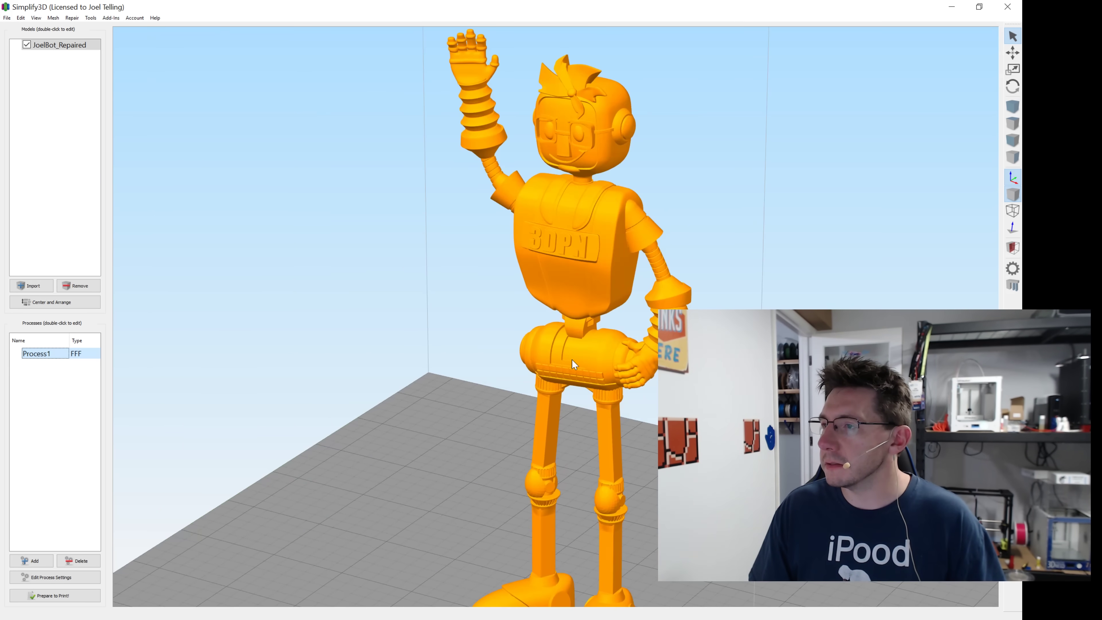